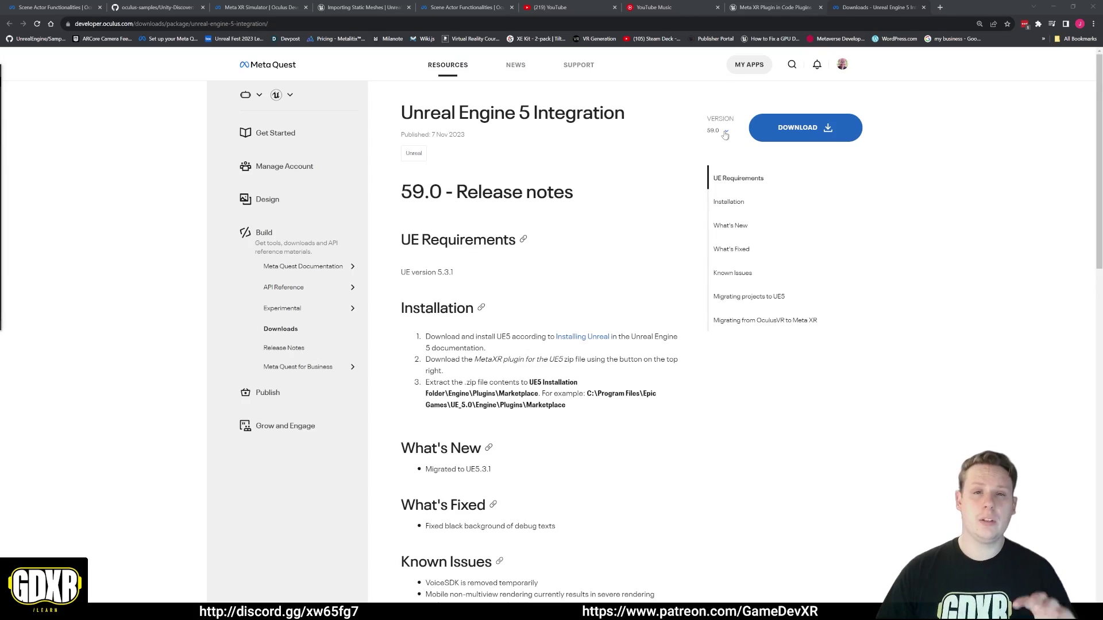
- View the Unreal Engine 5 Integration release notes for versions 57.0 and 56.0, and return to version 59.0
{"action": "left_click", "coordinate": [726, 134]}
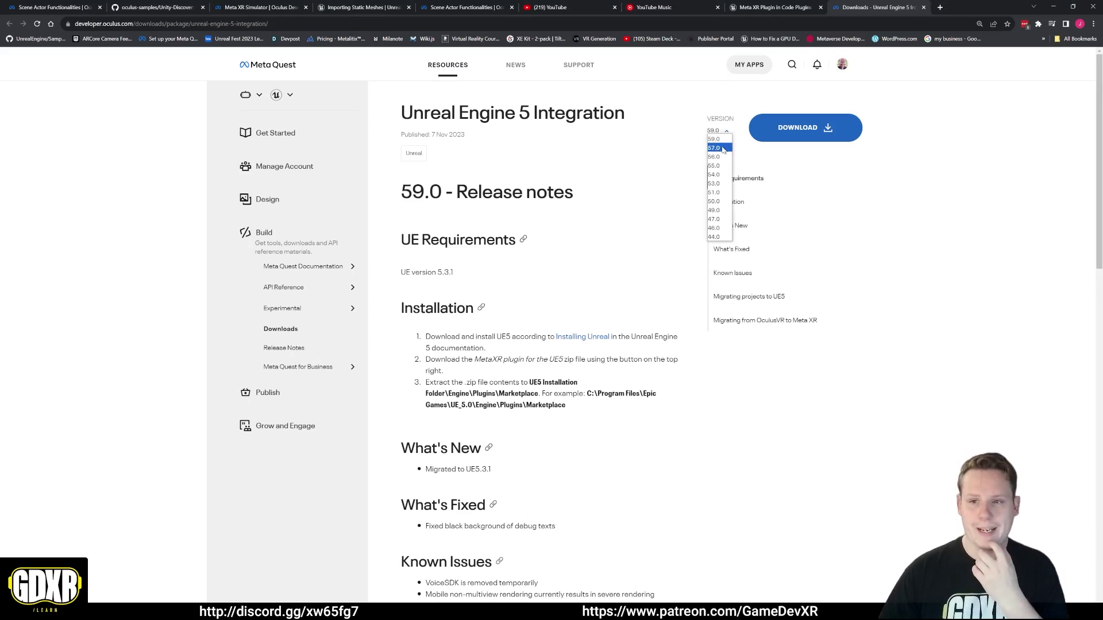
{"action": "left_click", "coordinate": [715, 148]}
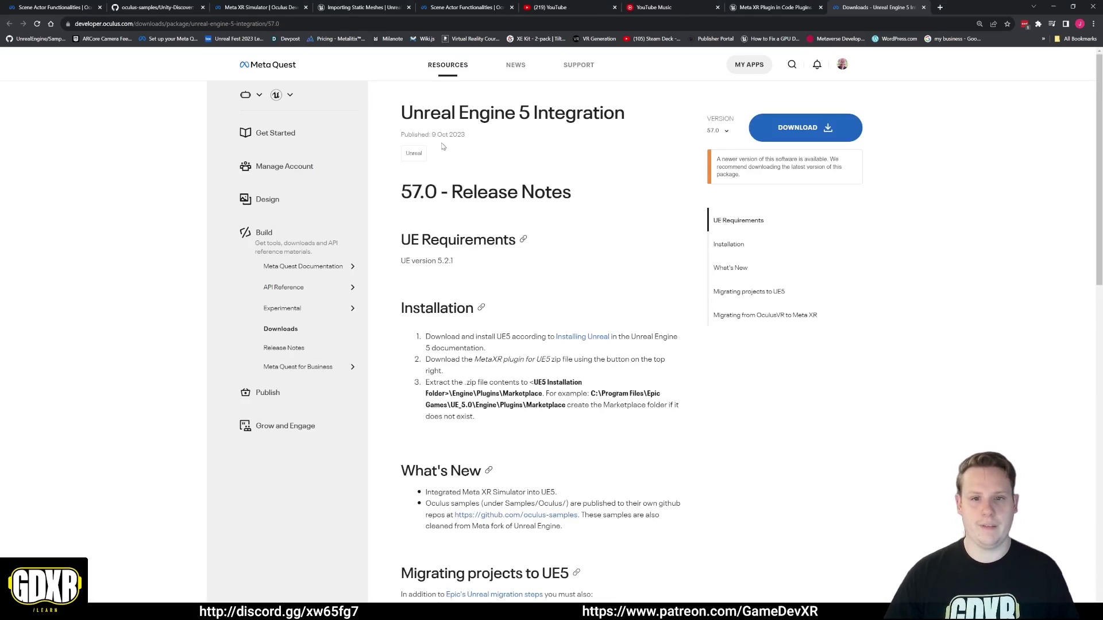
{"action": "left_click", "coordinate": [722, 131]}
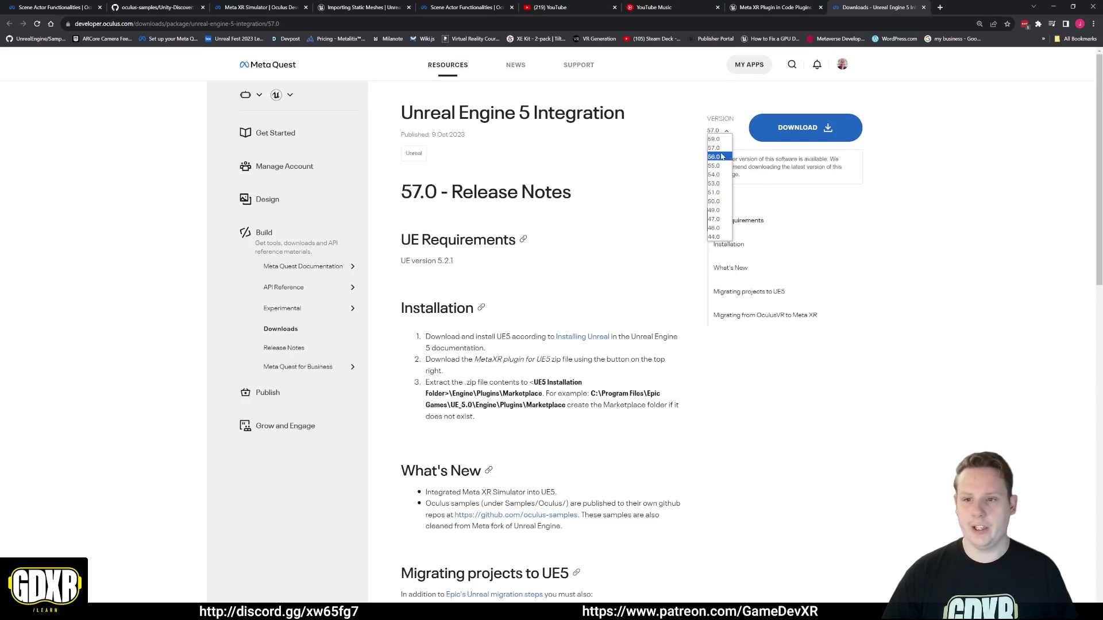
{"action": "left_click", "coordinate": [715, 155]}
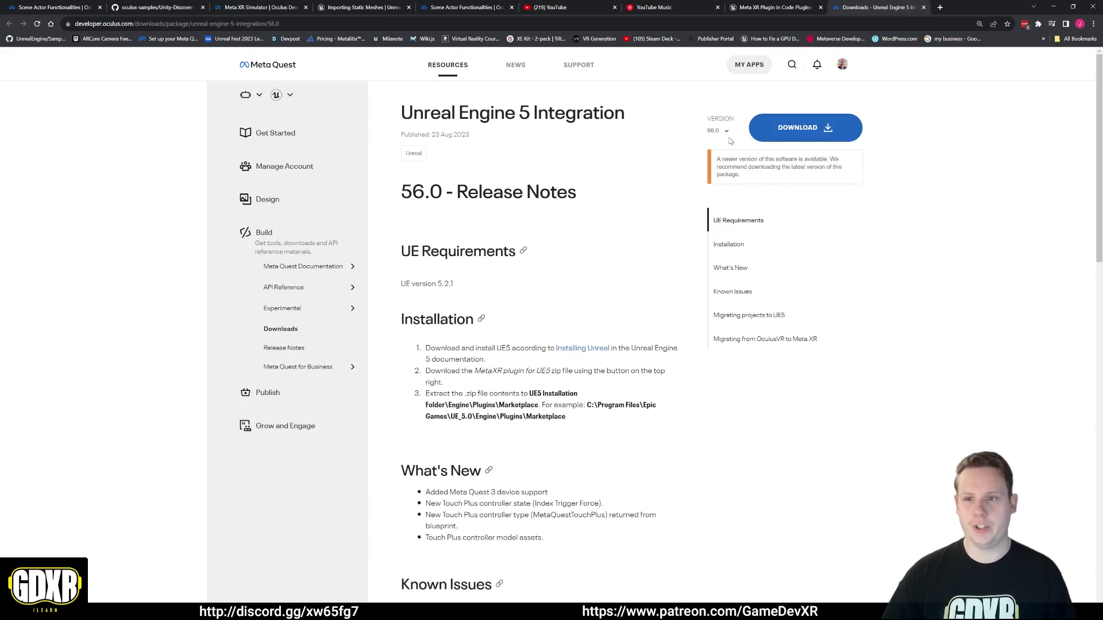
{"action": "left_click", "coordinate": [723, 131]}
{"action": "left_click", "coordinate": [725, 141]}
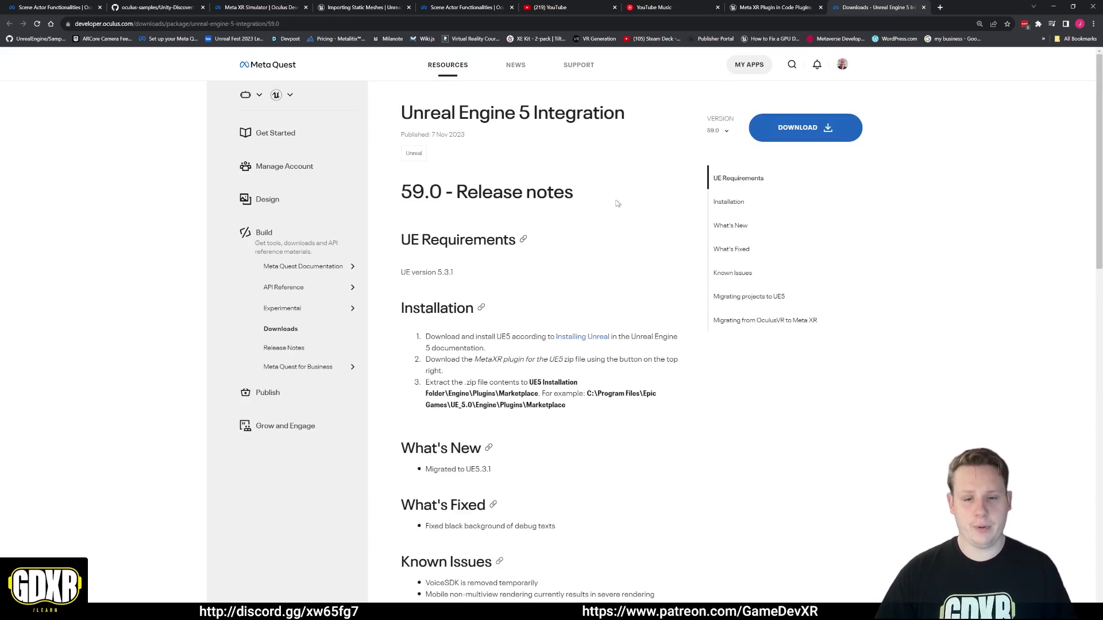
- Read the version 59.0 installation instructions, highlighting the step about extracting the zip file contents
{"action": "scroll", "coordinate": [649, 216], "scroll_direction": "down", "scroll_amount": 1}
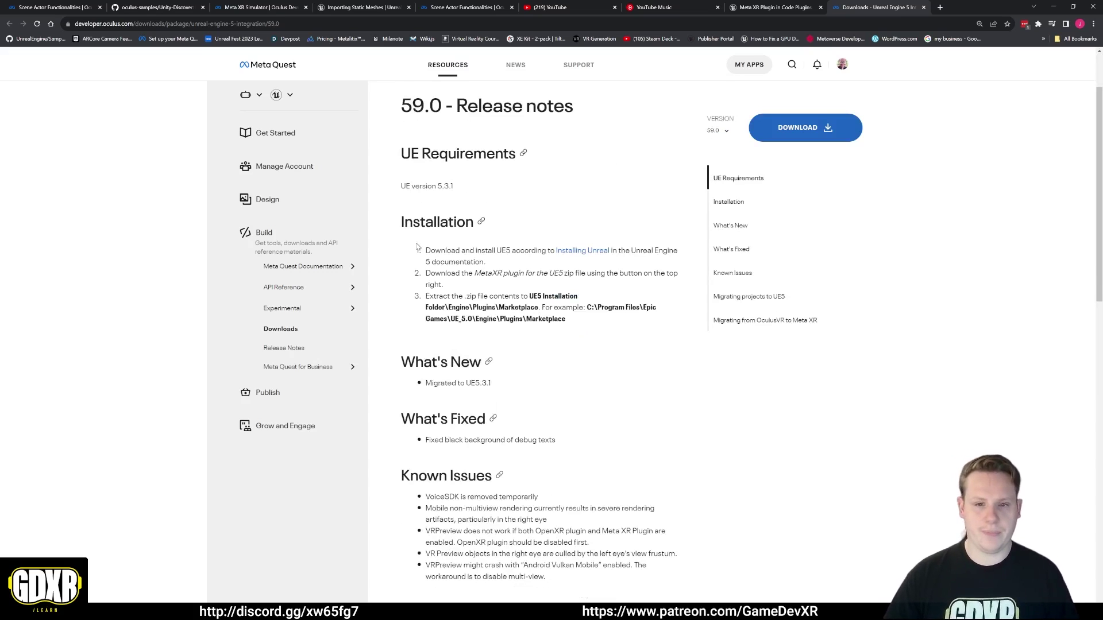
{"action": "mouse_move", "coordinate": [402, 218]}
{"action": "left_mouse_down"}
{"action": "mouse_move", "coordinate": [614, 310]}
{"action": "mouse_move", "coordinate": [568, 320]}
{"action": "mouse_move", "coordinate": [418, 300]}
{"action": "left_mouse_up"}
{"action": "left_click", "coordinate": [585, 322]}
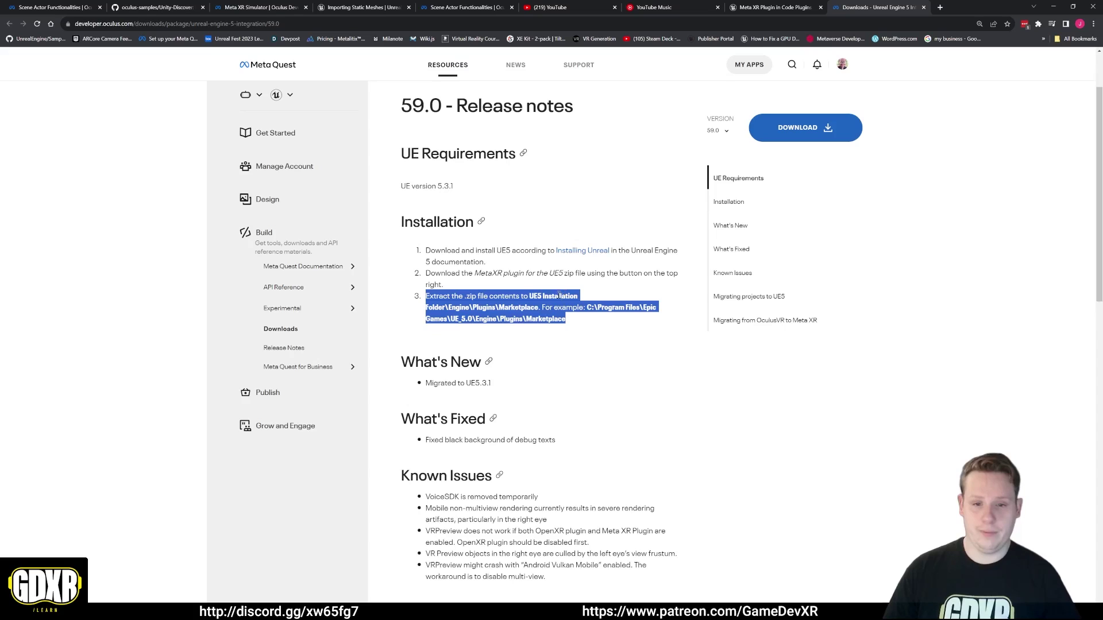
{"action": "left_click", "coordinate": [574, 320]}
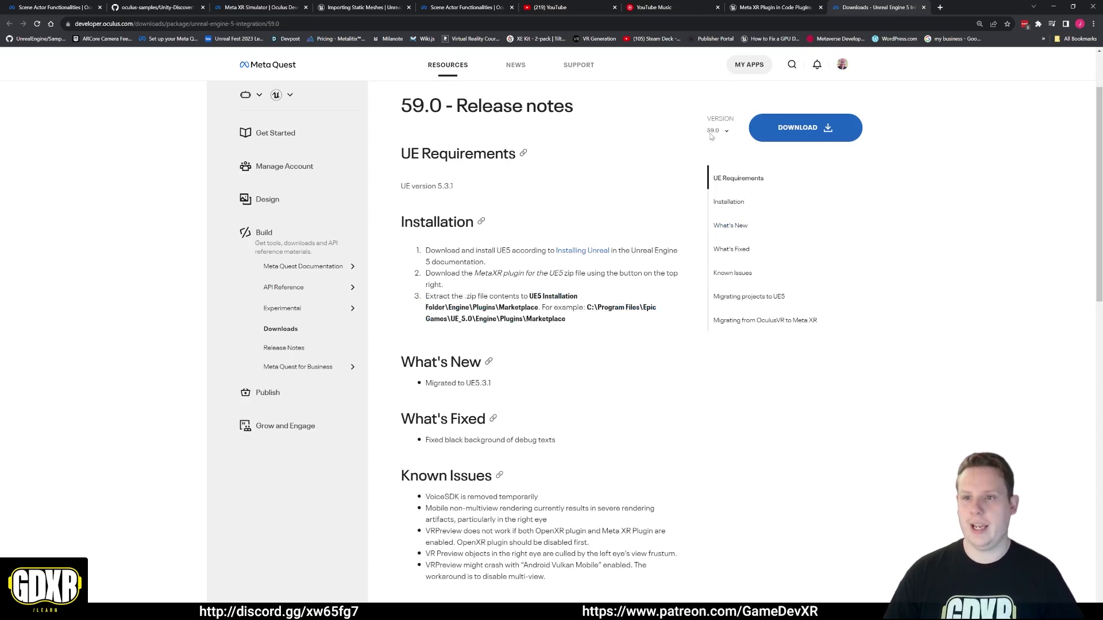
- Accept the license and download UnrealMetaXRPlugin.59.0.zip to the Downloads folder
{"action": "left_click", "coordinate": [811, 136]}
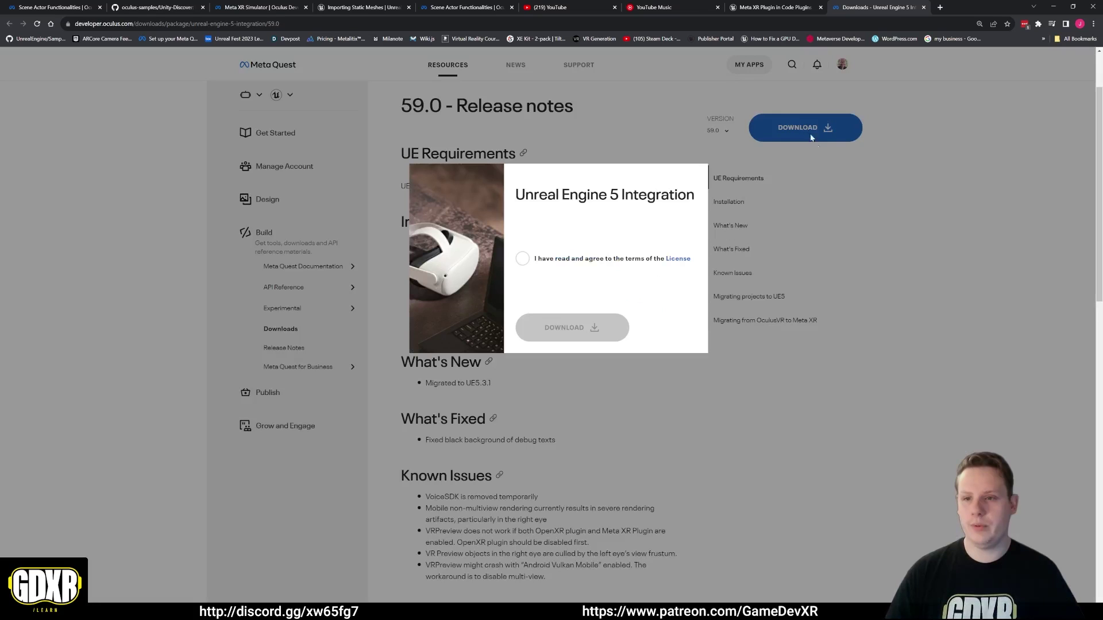
{"action": "left_click", "coordinate": [522, 258]}
{"action": "left_click", "coordinate": [597, 329]}
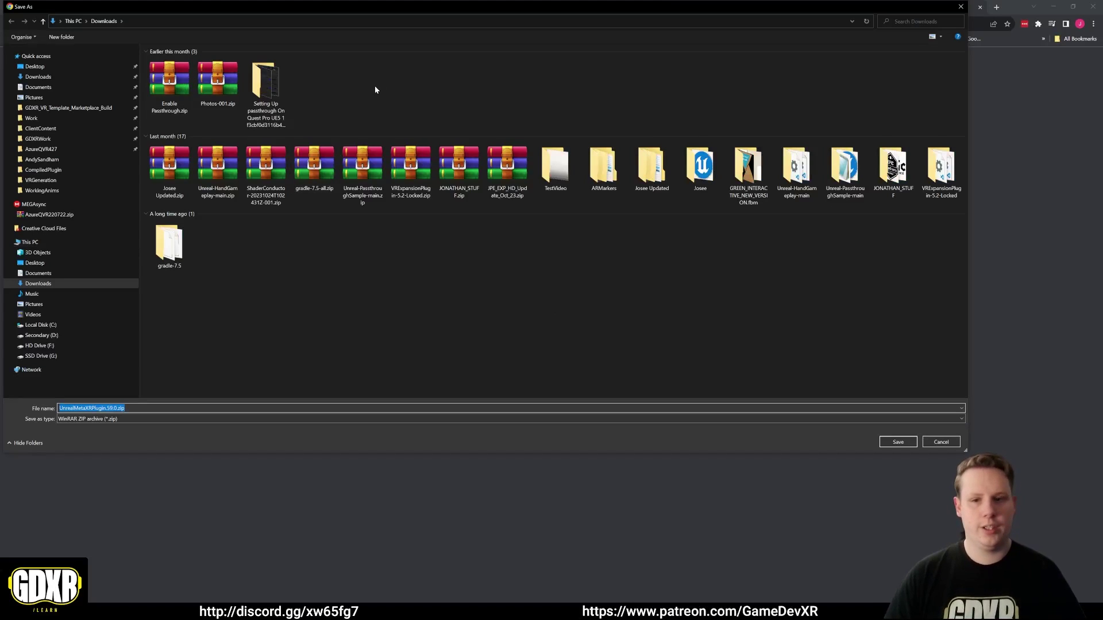
{"action": "left_click", "coordinate": [903, 441]}
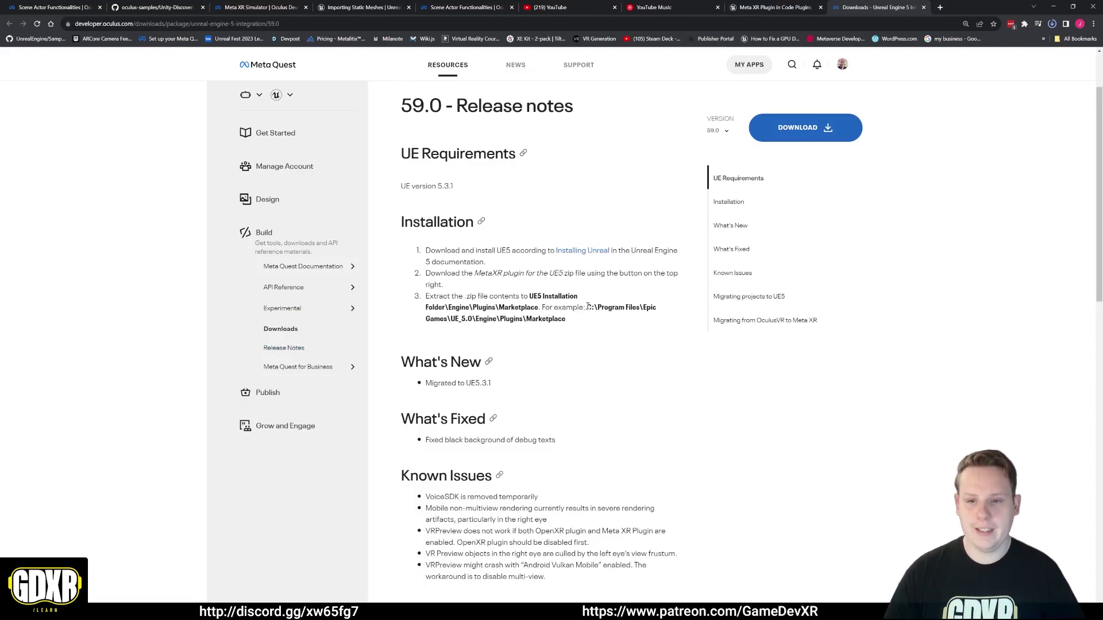
- Highlight the example Marketplace install path in the instructions and open a maximized File Explorer window
{"action": "left_click_drag", "start_coordinate": [587, 308], "coordinate": [592, 317]}
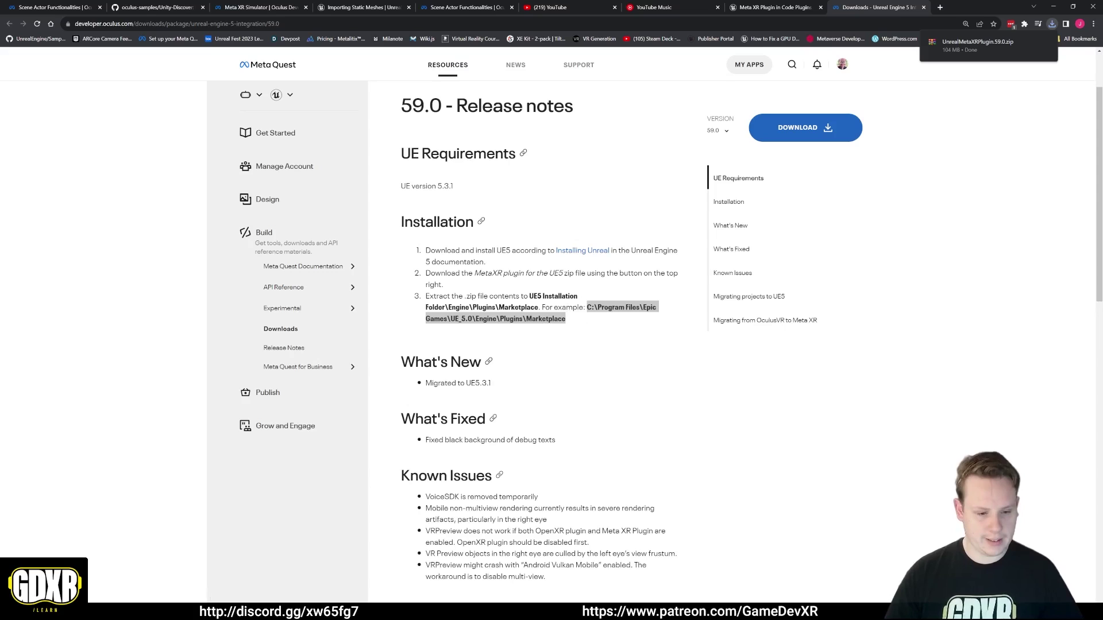
{"action": "key", "text": "alt+Tab"}
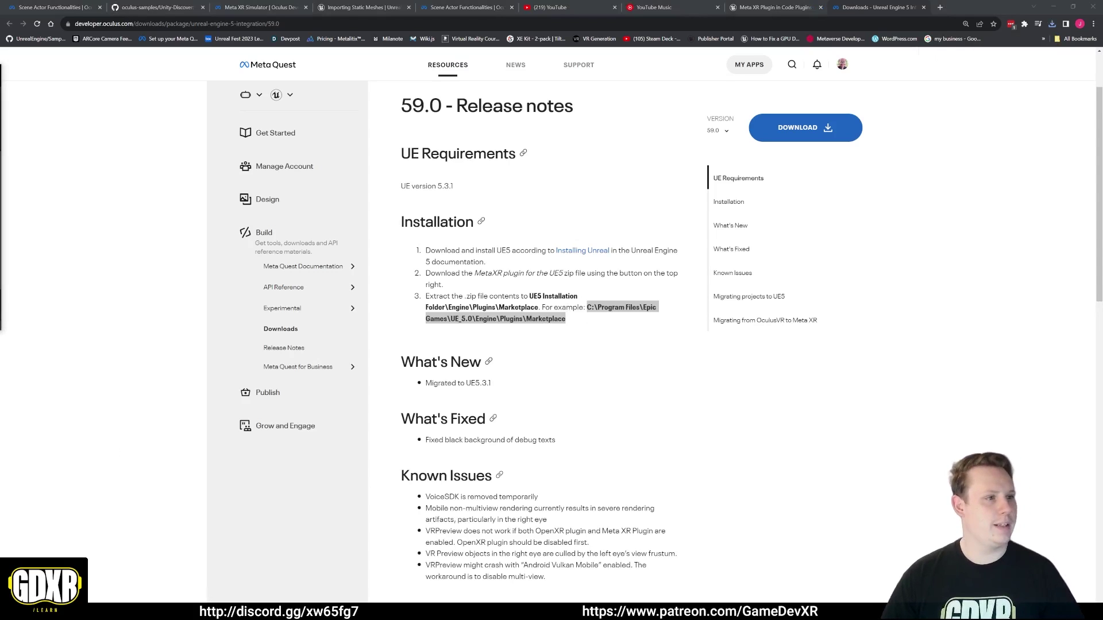
{"action": "key", "text": "super+e"}
{"action": "left_click_drag", "start_coordinate": [367, 123], "coordinate": [617, 8]}
{"action": "double_click", "coordinate": [617, 8]}
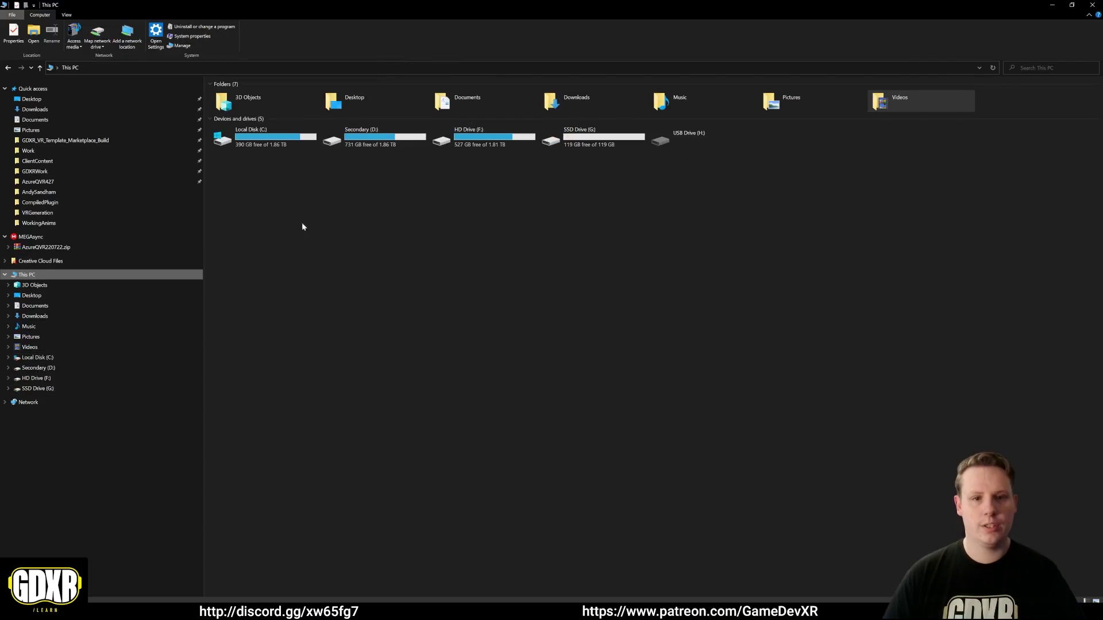
- Open the folder C:\Program Files\Epic Games\UE_5.3\Engine\Plugins
{"action": "double_click", "coordinate": [274, 142]}
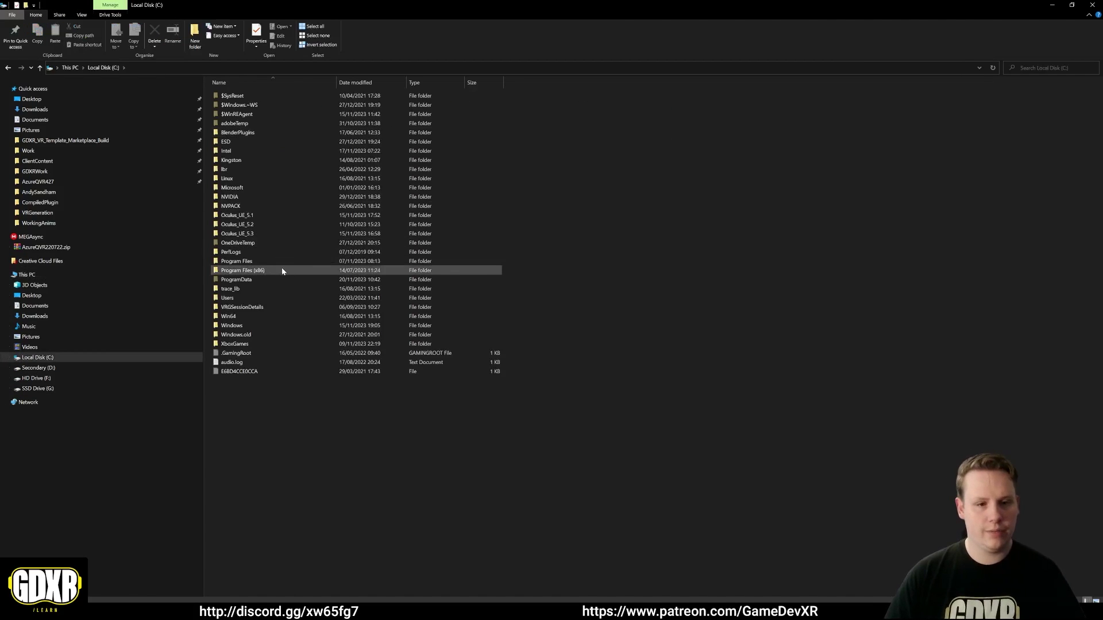
{"action": "double_click", "coordinate": [256, 261]}
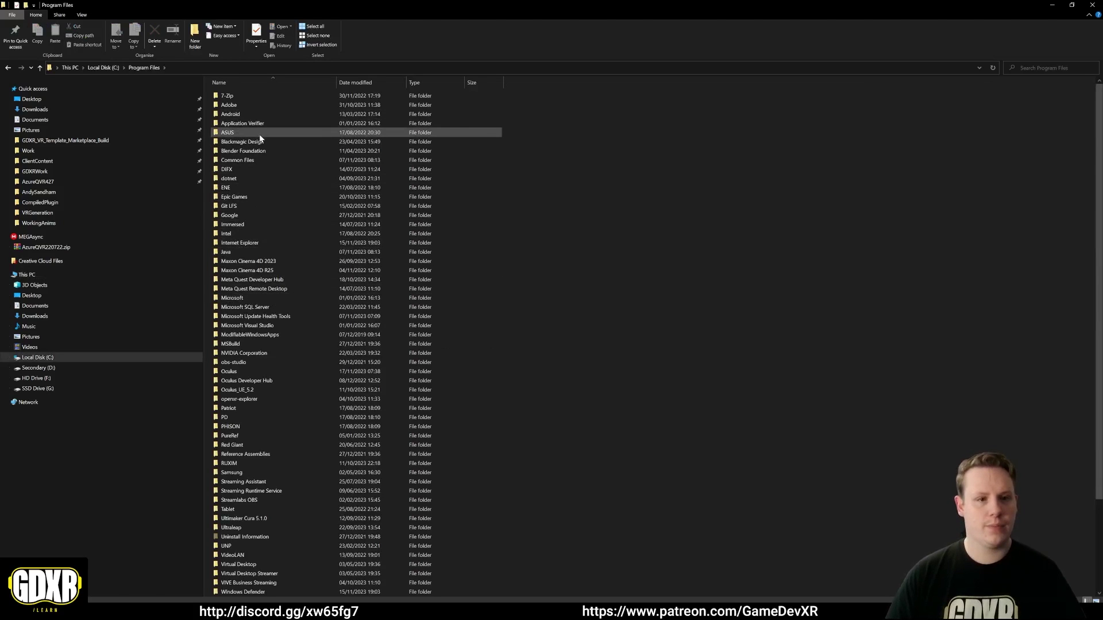
{"action": "double_click", "coordinate": [260, 198]}
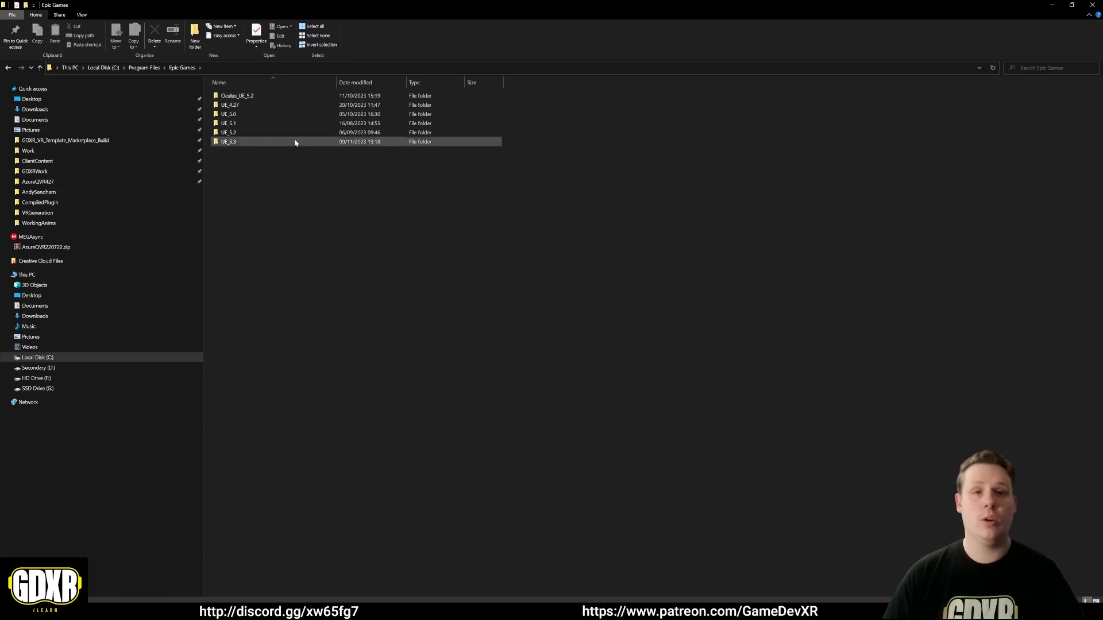
{"action": "double_click", "coordinate": [235, 143]}
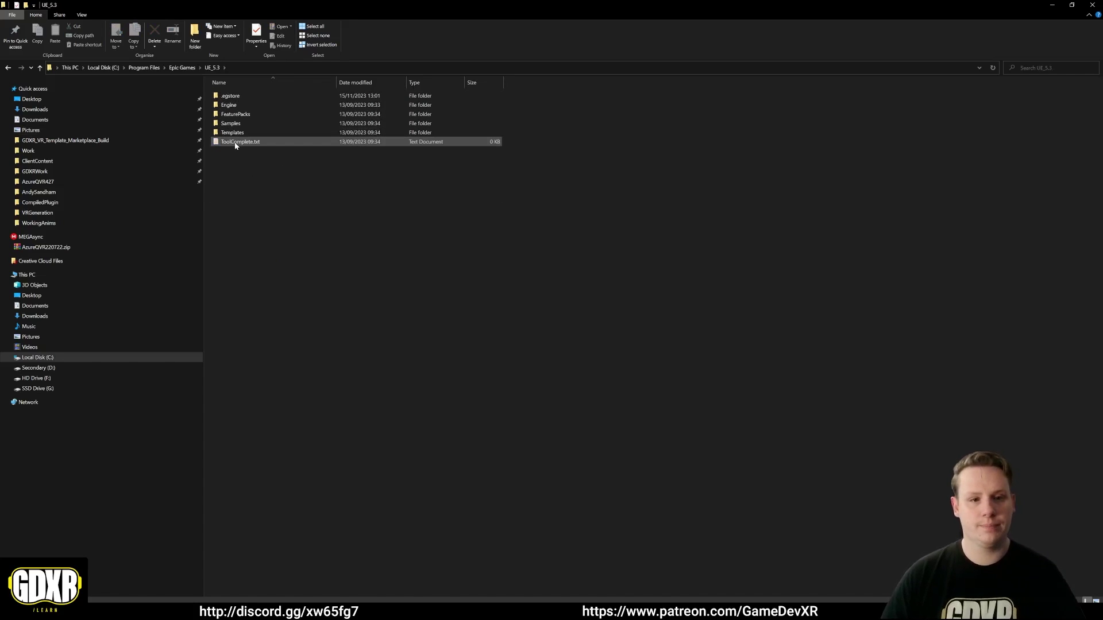
{"action": "double_click", "coordinate": [253, 106]}
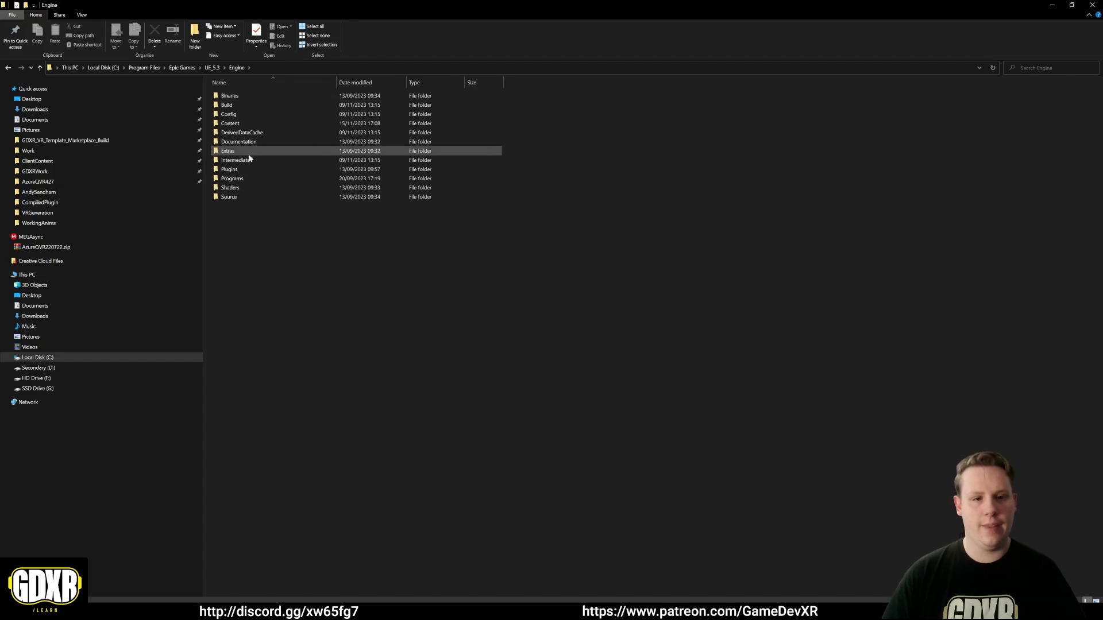
{"action": "double_click", "coordinate": [246, 169]}
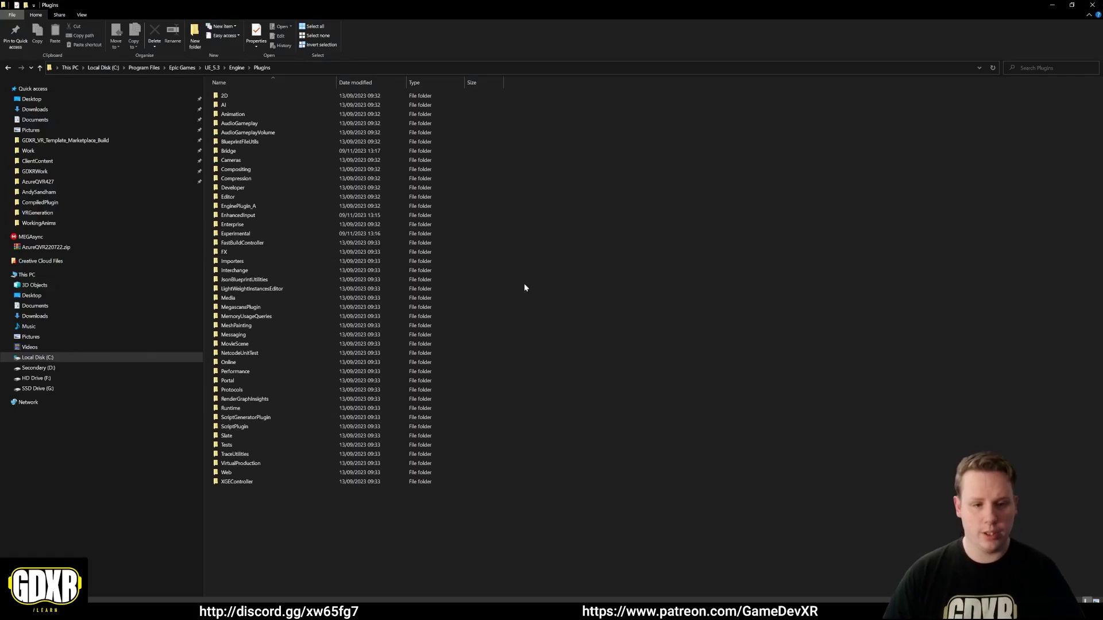
- Create a new folder named MarketPlace inside the UE_5.3 Plugins folder
{"action": "right_click", "coordinate": [521, 309]}
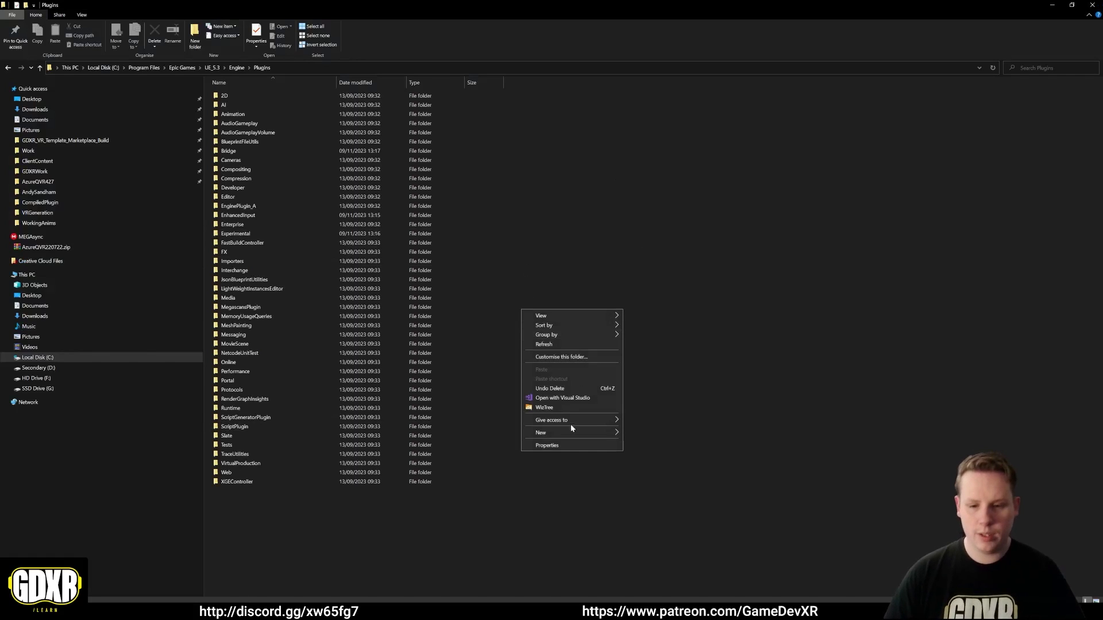
{"action": "mouse_move", "coordinate": [576, 432]}
{"action": "left_click", "coordinate": [642, 434]}
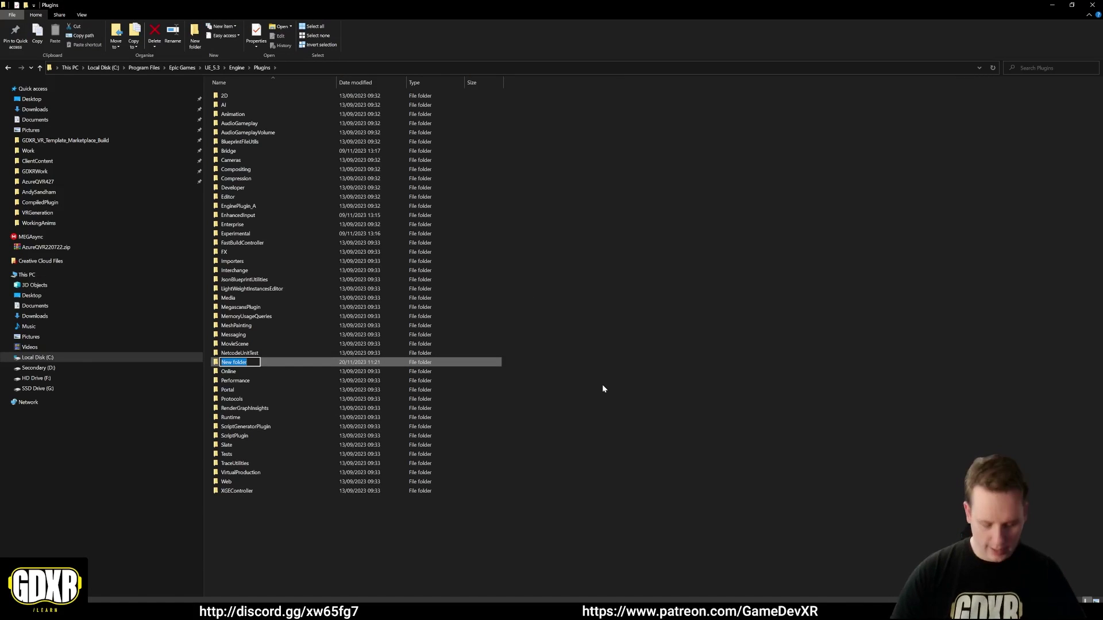
{"action": "type", "text": "Marke"}
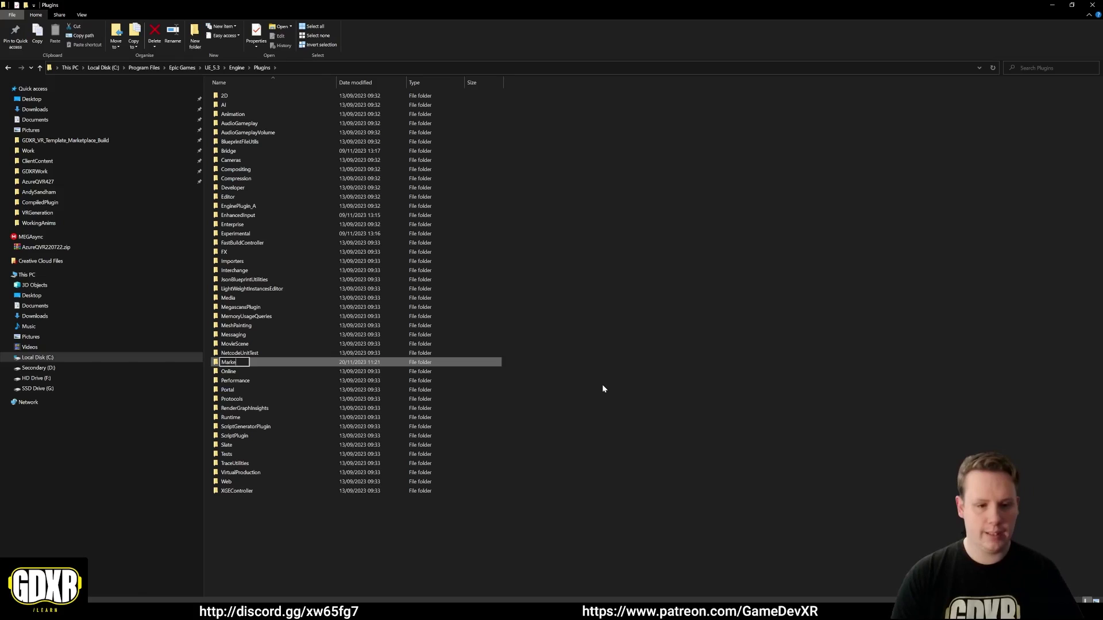
{"action": "type", "text": "tPlace"}
- Check the required folder name in the installation instructions and rename the new folder to Marketplace
{"action": "key", "text": "alt+Tab"}
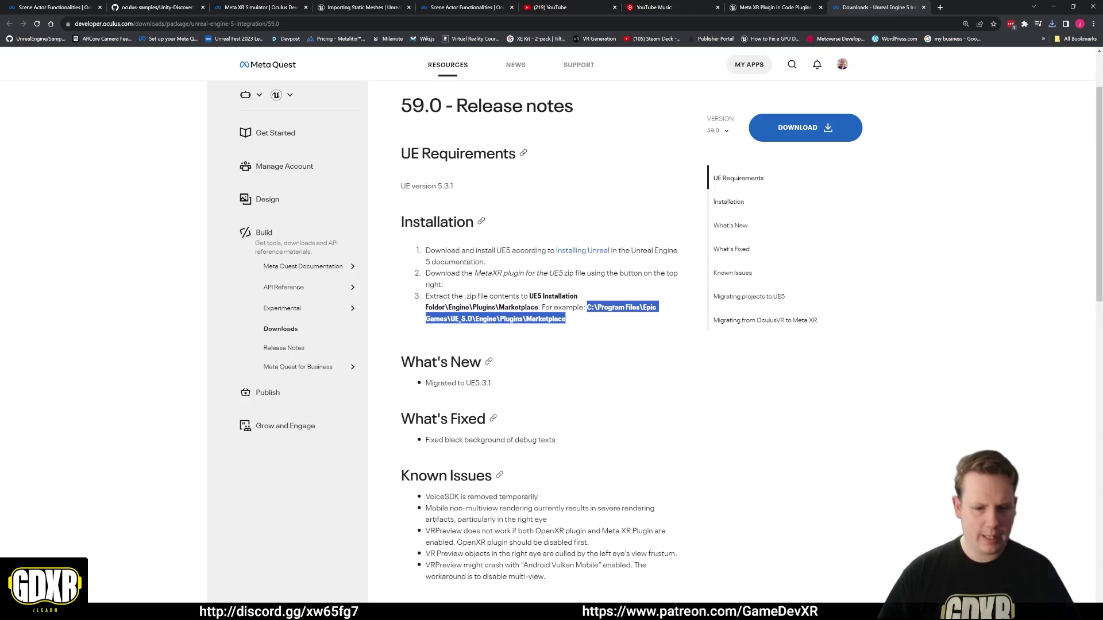
{"action": "key", "text": "alt+Tab"}
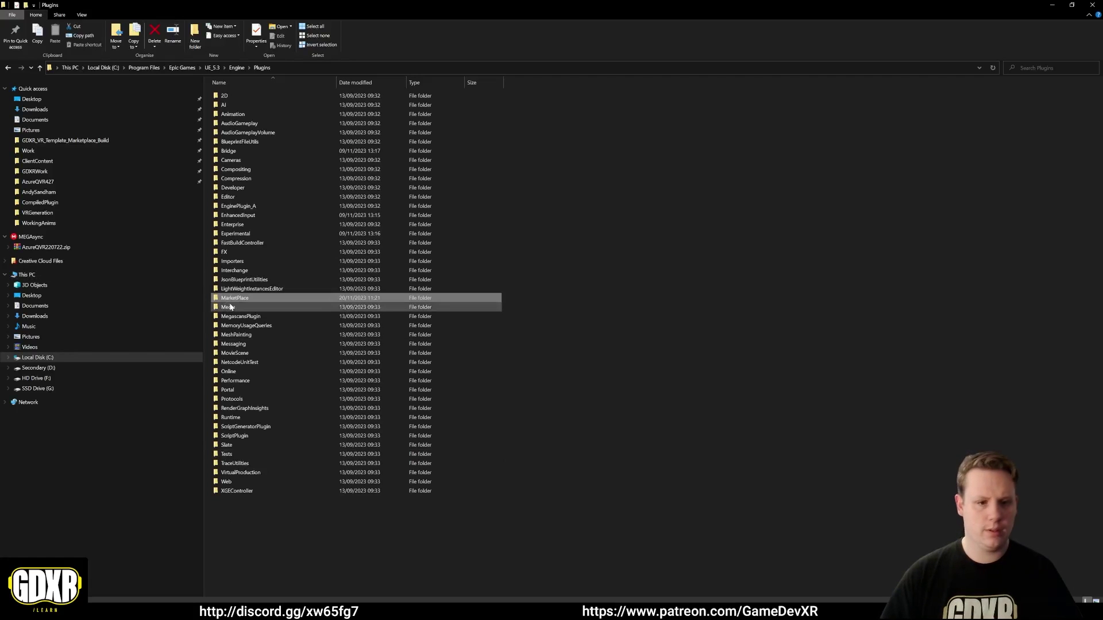
{"action": "right_click", "coordinate": [237, 300]}
{"action": "left_click", "coordinate": [259, 526]}
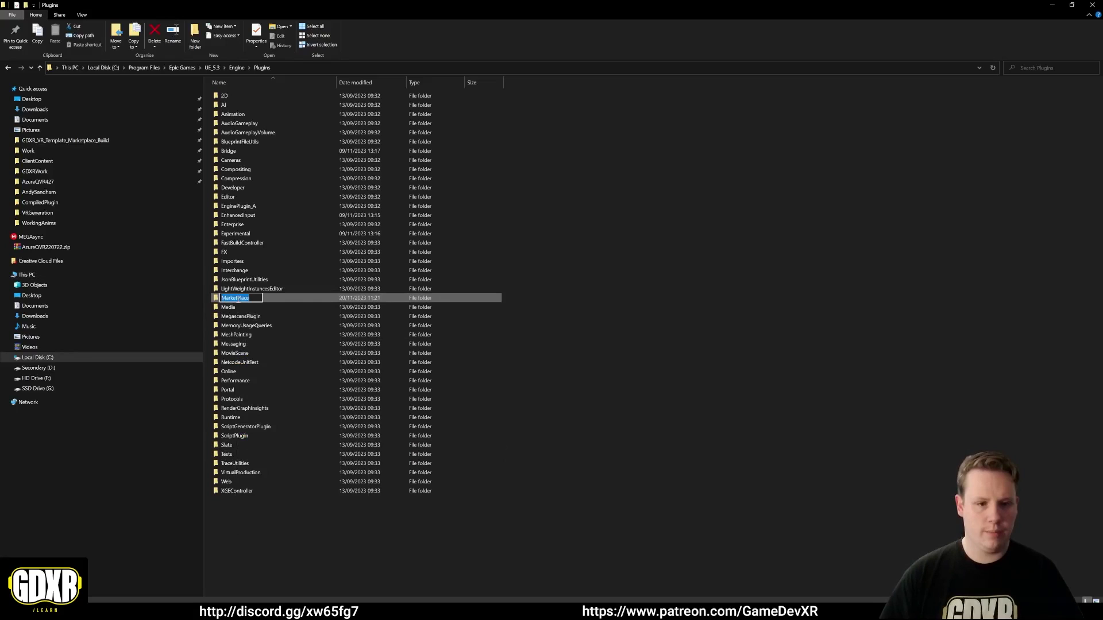
{"action": "left_click", "coordinate": [237, 298]}
{"action": "type", "text": "p"}
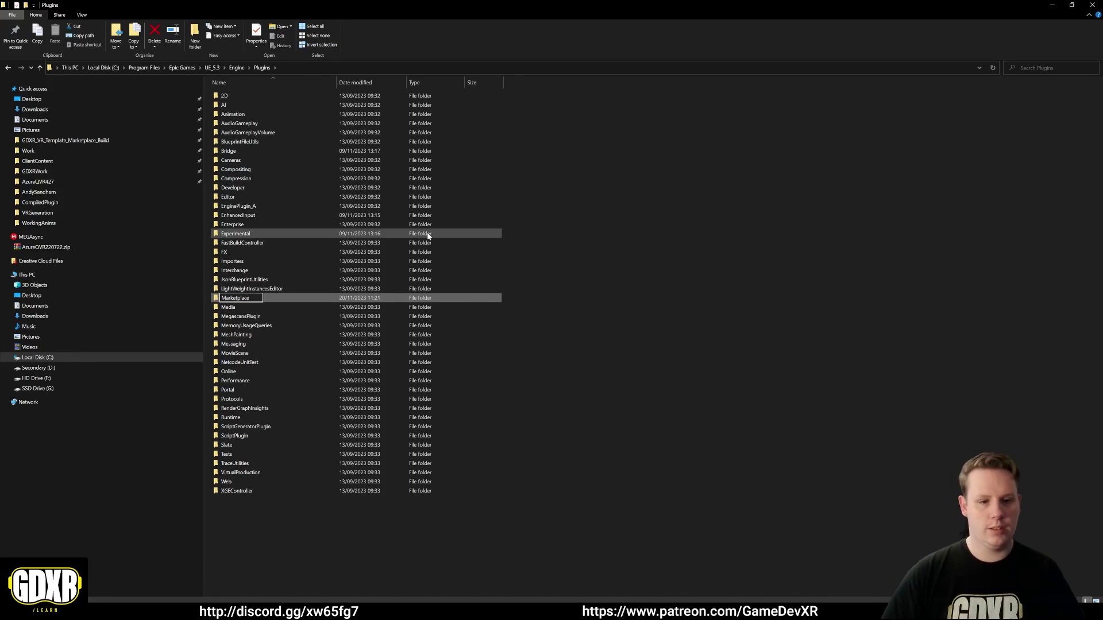
{"action": "key", "text": "Return"}
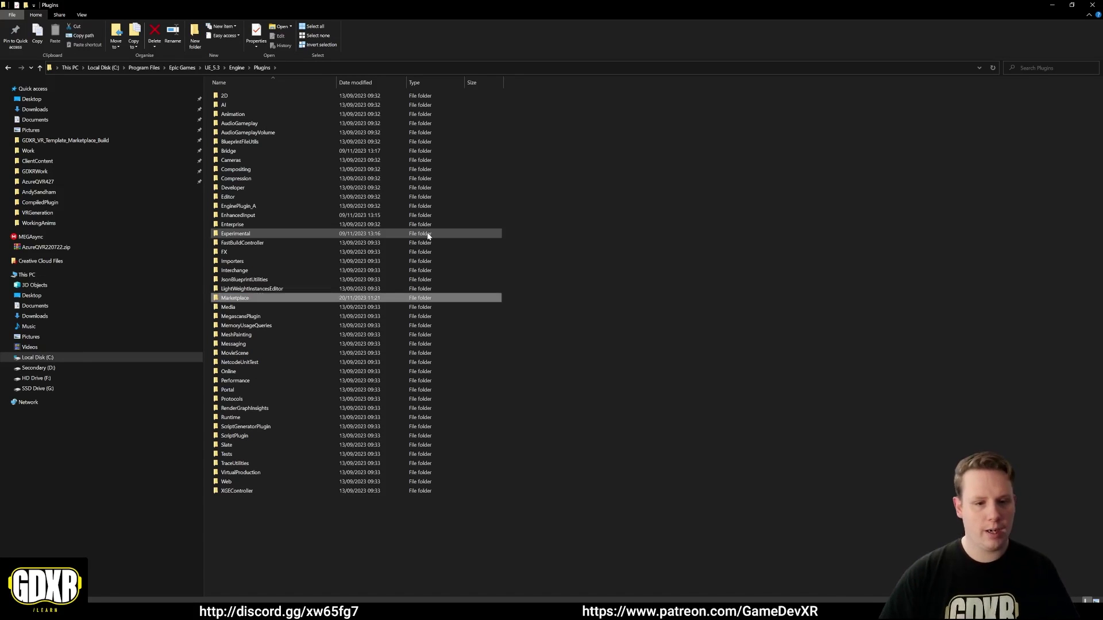
- Open the Marketplace folder, minimize the browser, and show the Downloads folder in a separate window
{"action": "double_click", "coordinate": [316, 299]}
{"action": "key", "text": "alt+Tab"}
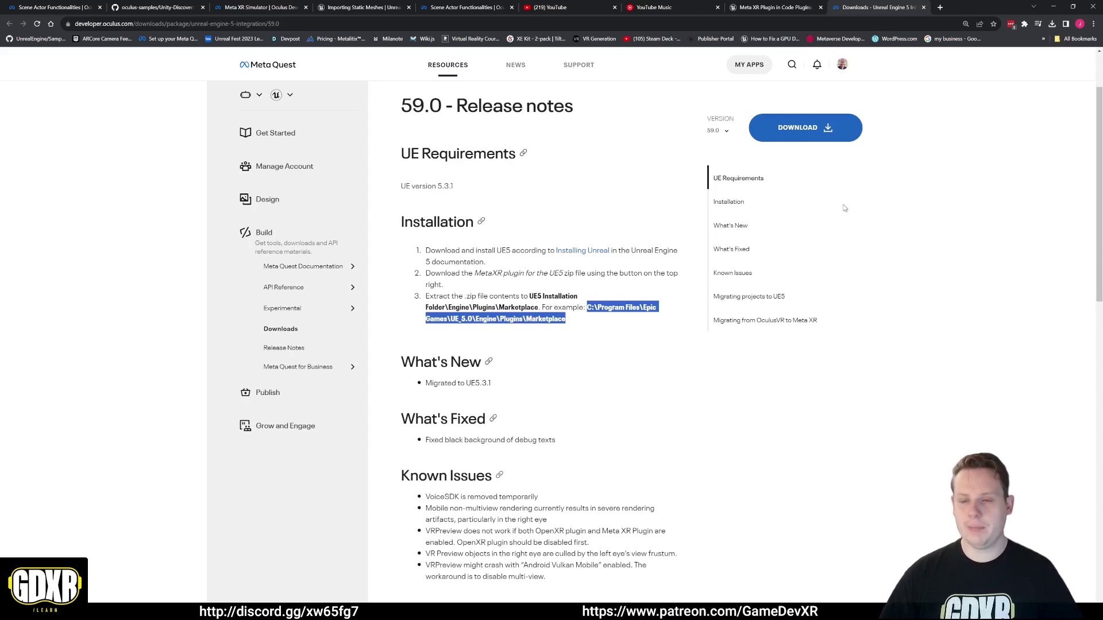
{"action": "left_click", "coordinate": [1053, 7]}
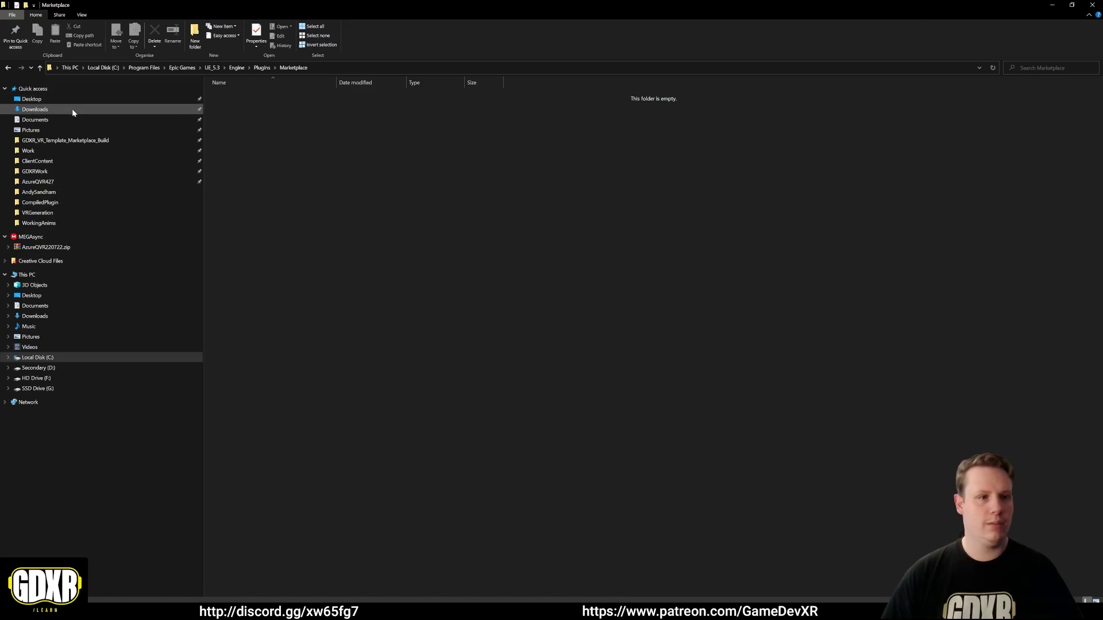
{"action": "left_click_drag", "start_coordinate": [72, 110], "coordinate": [347, 168]}
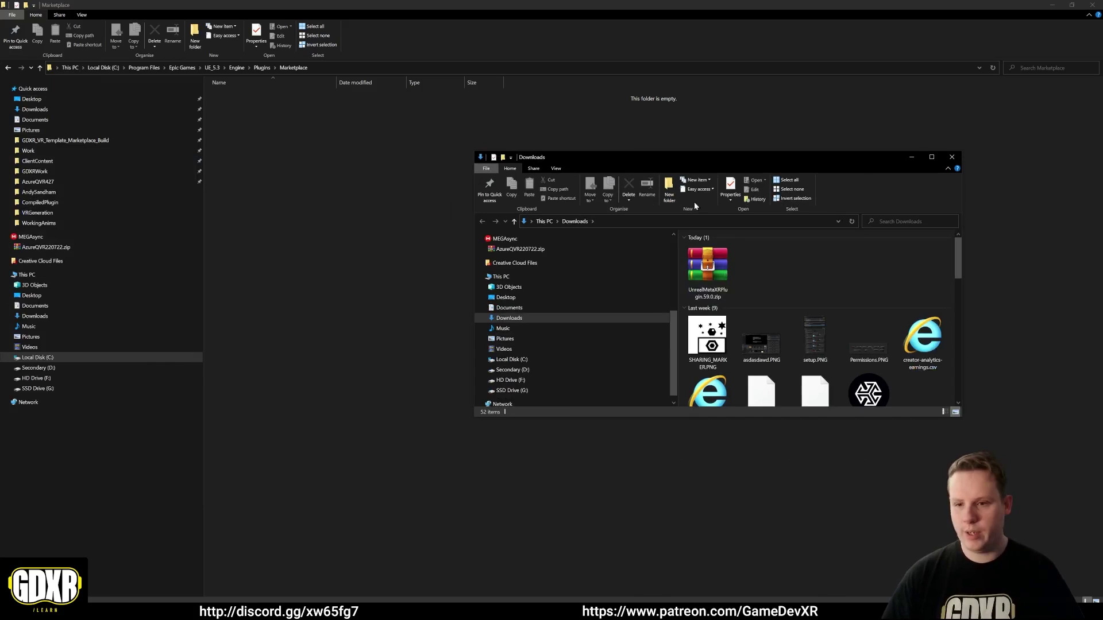
- Open the extraction path and options for UnrealMetaXRPlugin.59.0.zip
{"action": "left_click", "coordinate": [713, 280]}
{"action": "right_click", "coordinate": [712, 280]}
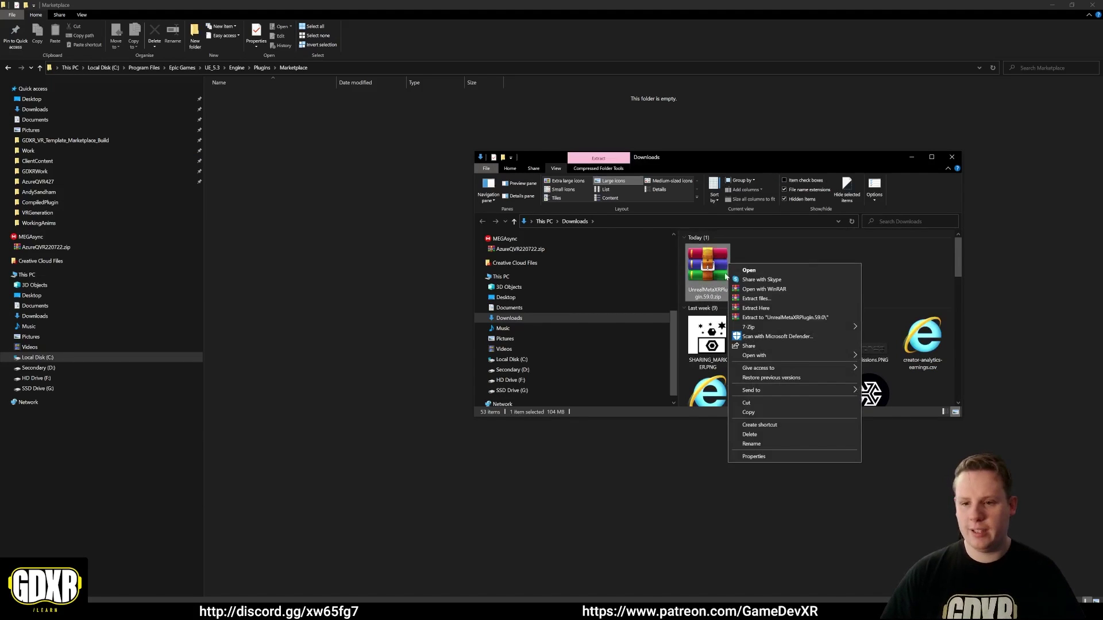
{"action": "left_click", "coordinate": [764, 299]}
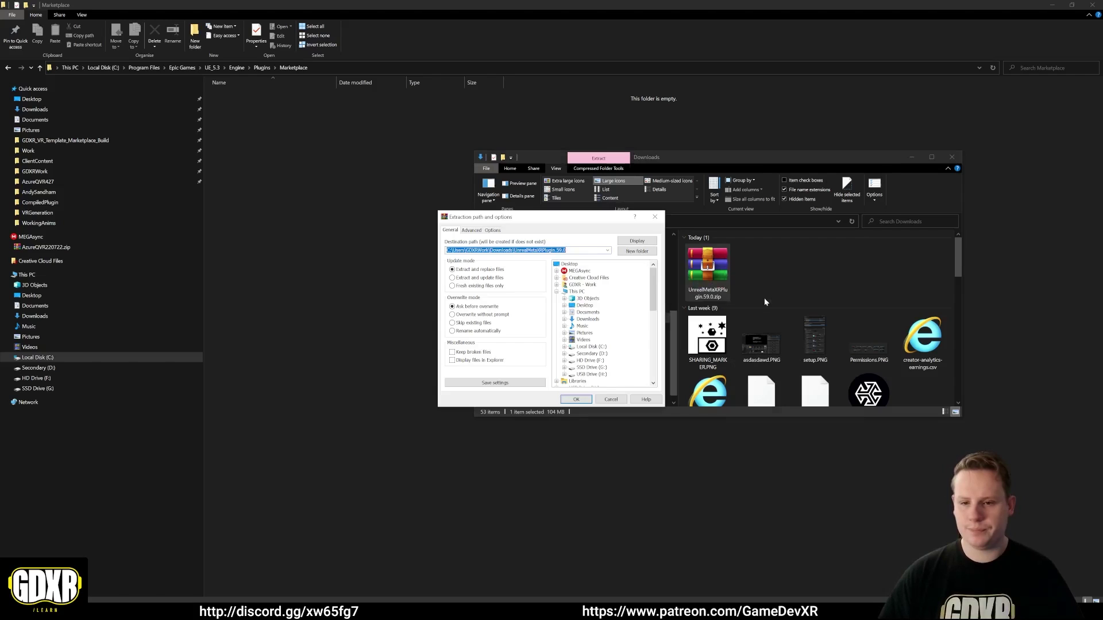
- Extract UnrealMetaXRPlugin.59.0.zip into the UE_5.3 Plugins\Marketplace folder using its copied path, and open the extracted MetaXR folder
{"action": "left_click", "coordinate": [315, 67]}
{"action": "right_click", "coordinate": [315, 66]}
{"action": "left_click", "coordinate": [341, 93]}
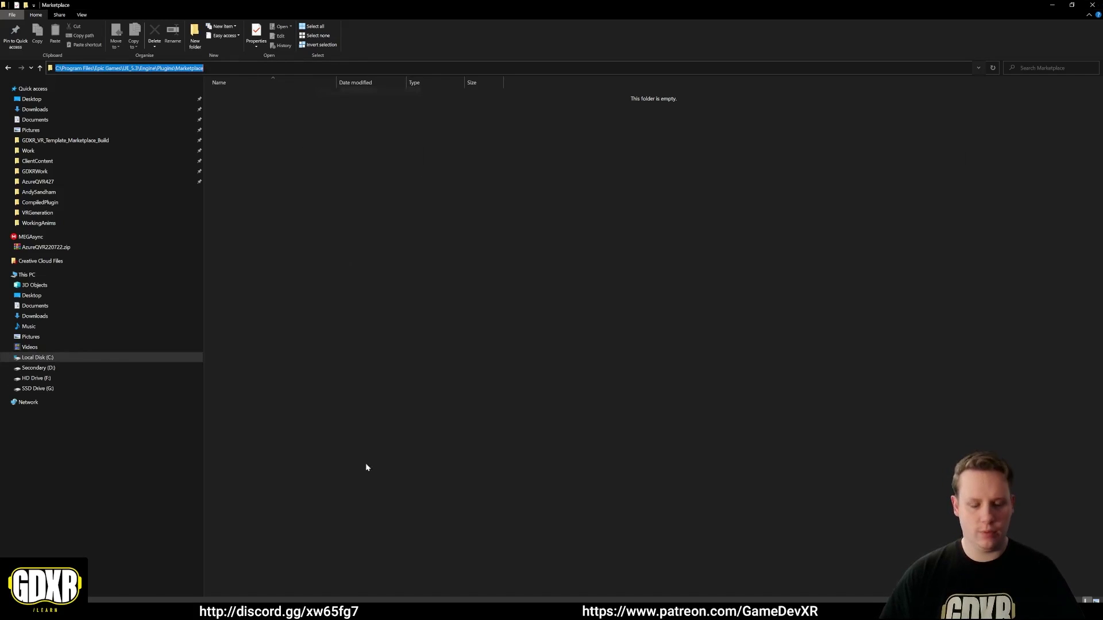
{"action": "key", "text": "alt+Tab"}
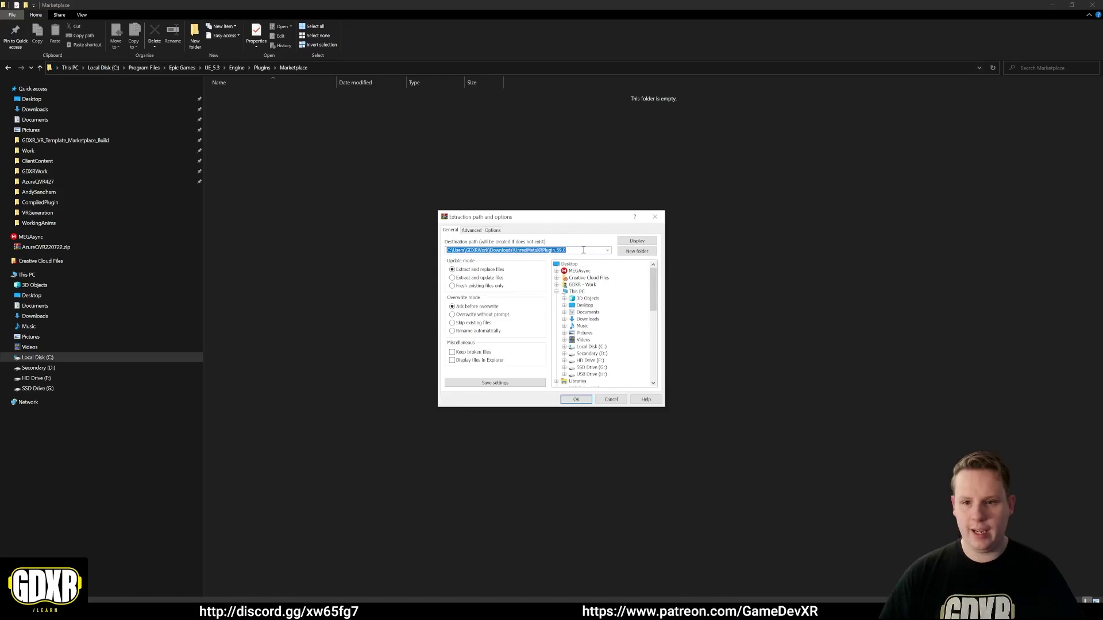
{"action": "key", "text": "ctrl+v"}
{"action": "key", "text": "Return"}
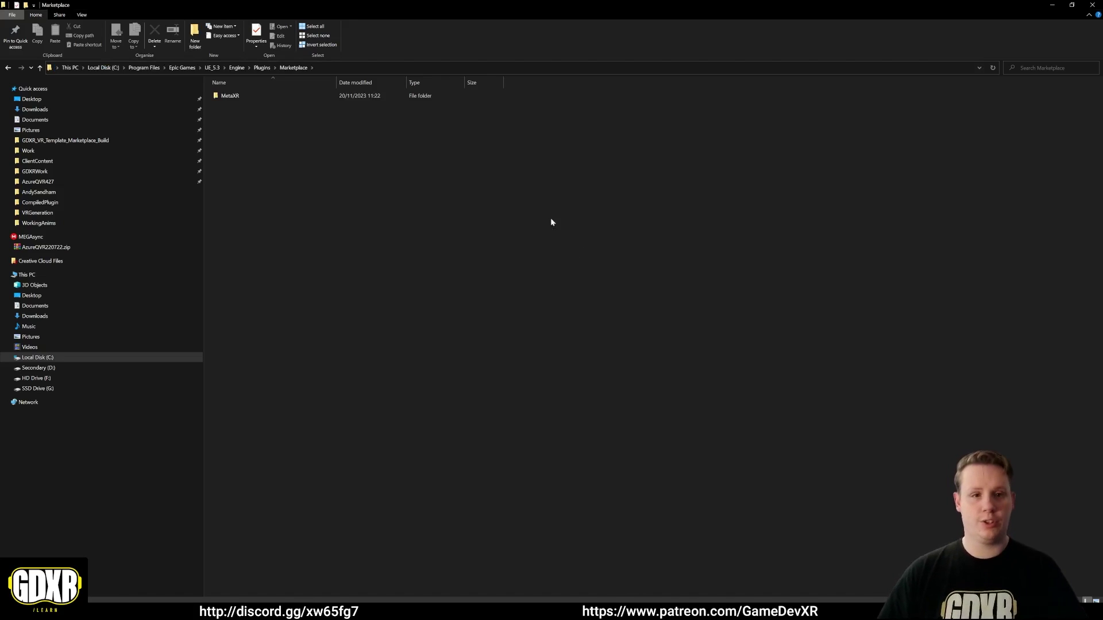
{"action": "double_click", "coordinate": [237, 97]}
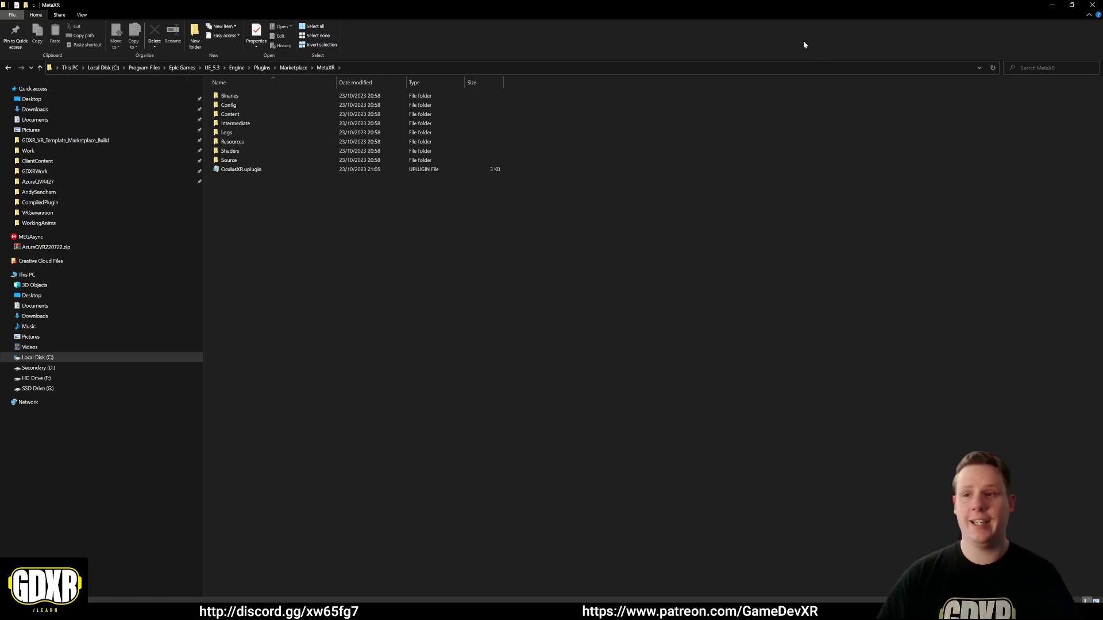
- Close the MetaXR folder window and launch Unreal Engine 5.0.3 from the Epic Games Launcher
{"action": "left_click", "coordinate": [1094, 5]}
{"action": "left_click", "coordinate": [682, 35]}
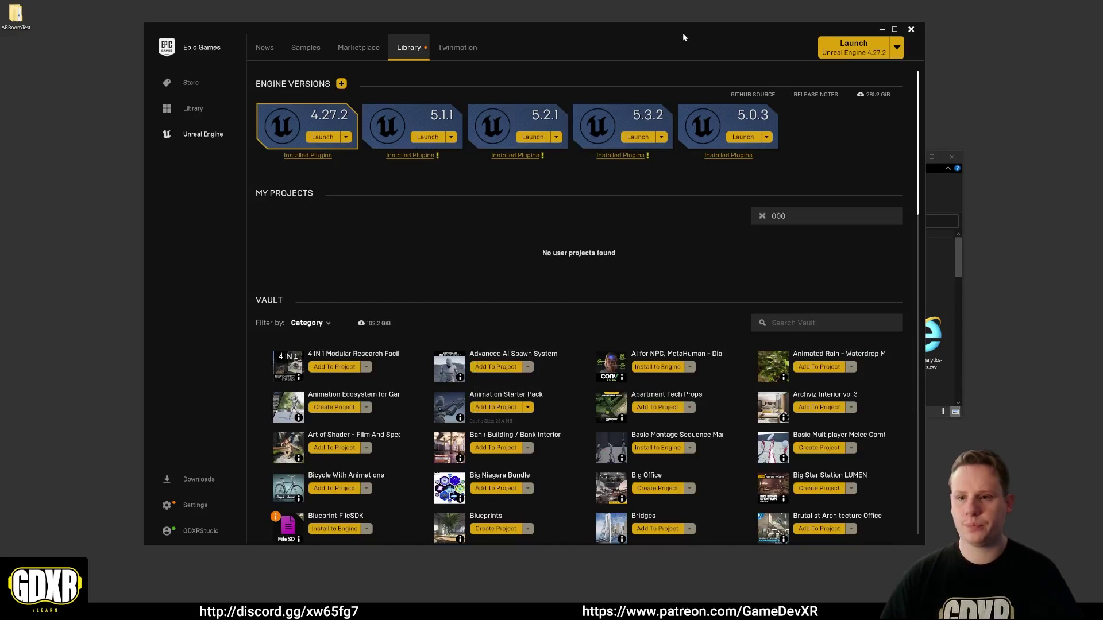
{"action": "left_click", "coordinate": [737, 138]}
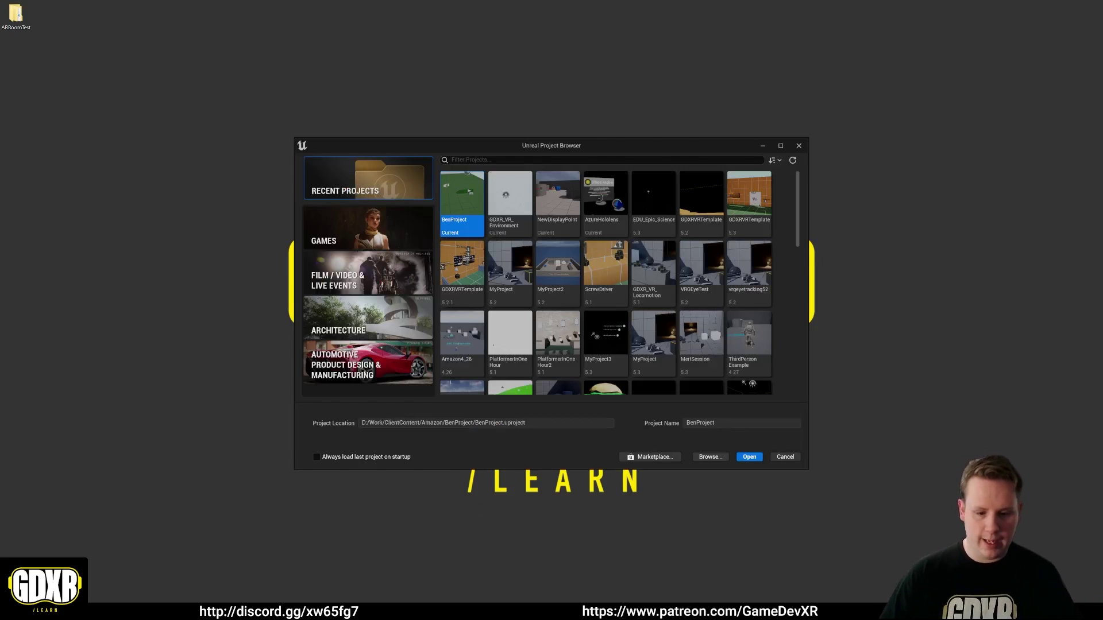
- Switch to the browser, search for an Oculus developer account in a new tab, and open the Meta Quest Developer Center
{"action": "mouse_move", "coordinate": [316, 610]}
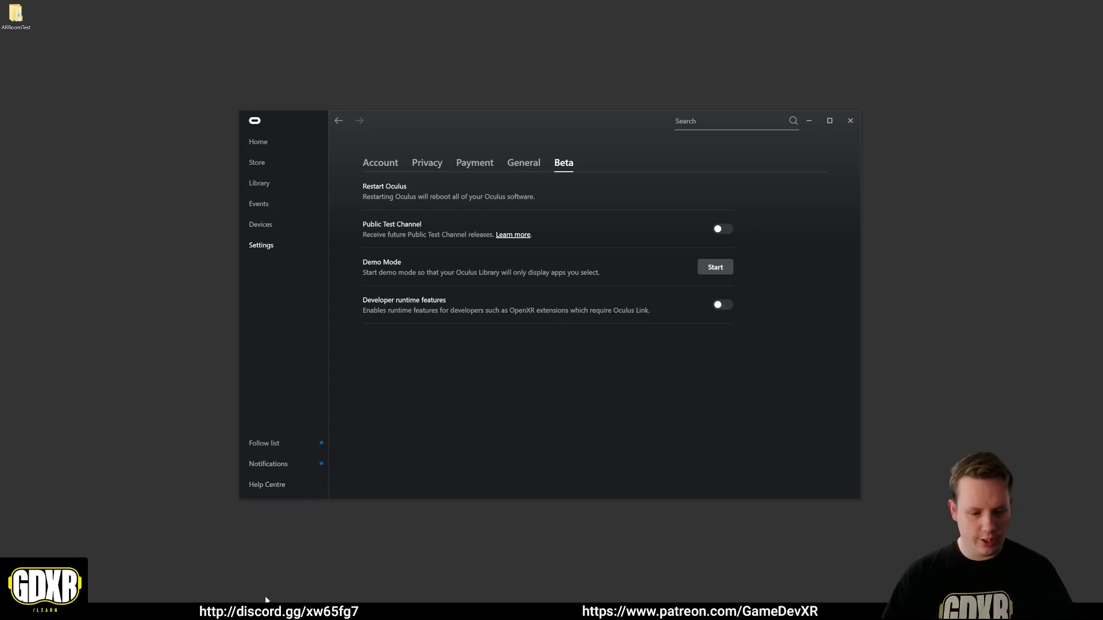
{"action": "key", "text": "alt+Tab"}
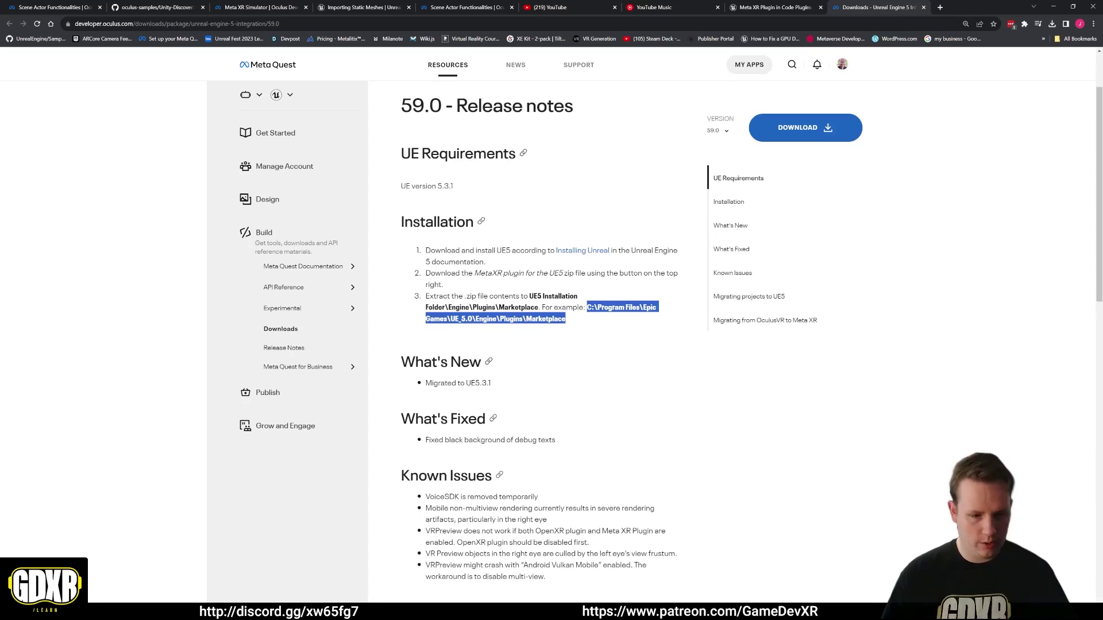
{"action": "left_click", "coordinate": [940, 7]}
{"action": "type", "text": "oculus develoepr accouint"}
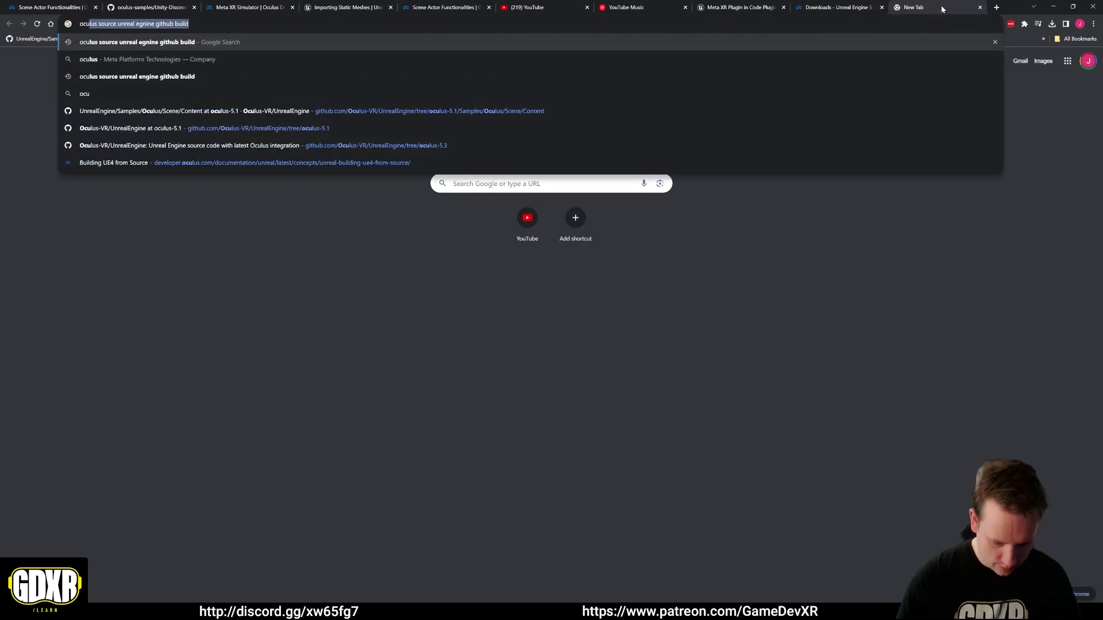
{"action": "key", "text": "Down"}
{"action": "key", "text": "Return"}
{"action": "left_click", "coordinate": [175, 145]}
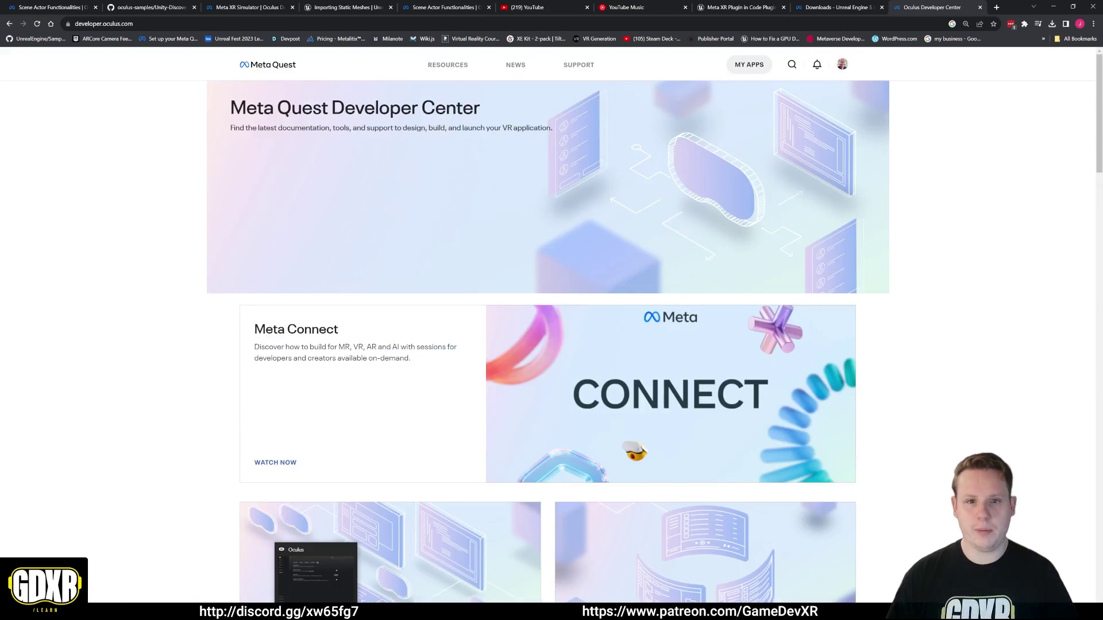
- Switch to the Oculus app, enable Developer runtime features in its Beta settings, and minimize the app
{"action": "left_click", "coordinate": [317, 571]}
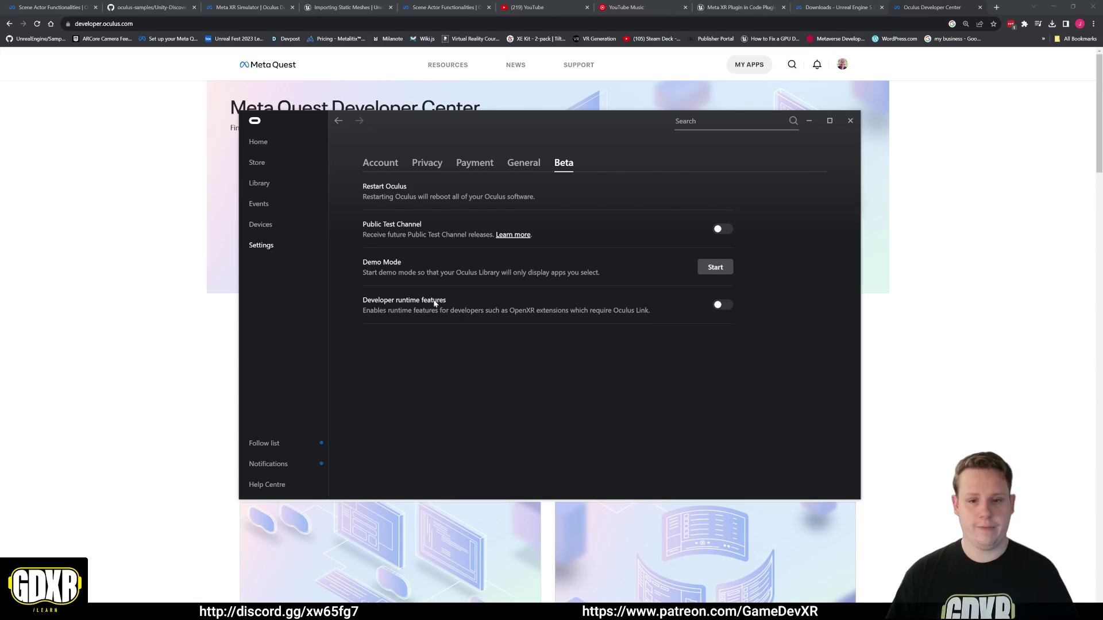
{"action": "left_click", "coordinate": [733, 315]}
{"action": "scroll", "coordinate": [750, 290], "scroll_direction": "down", "scroll_amount": 2}
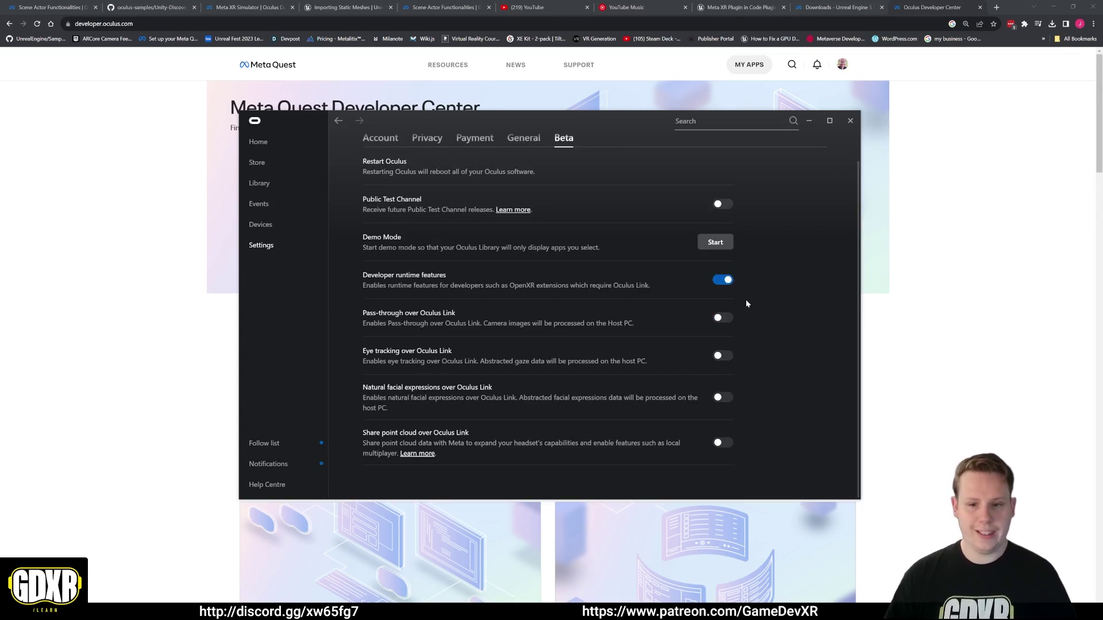
{"action": "left_click", "coordinate": [809, 121]}
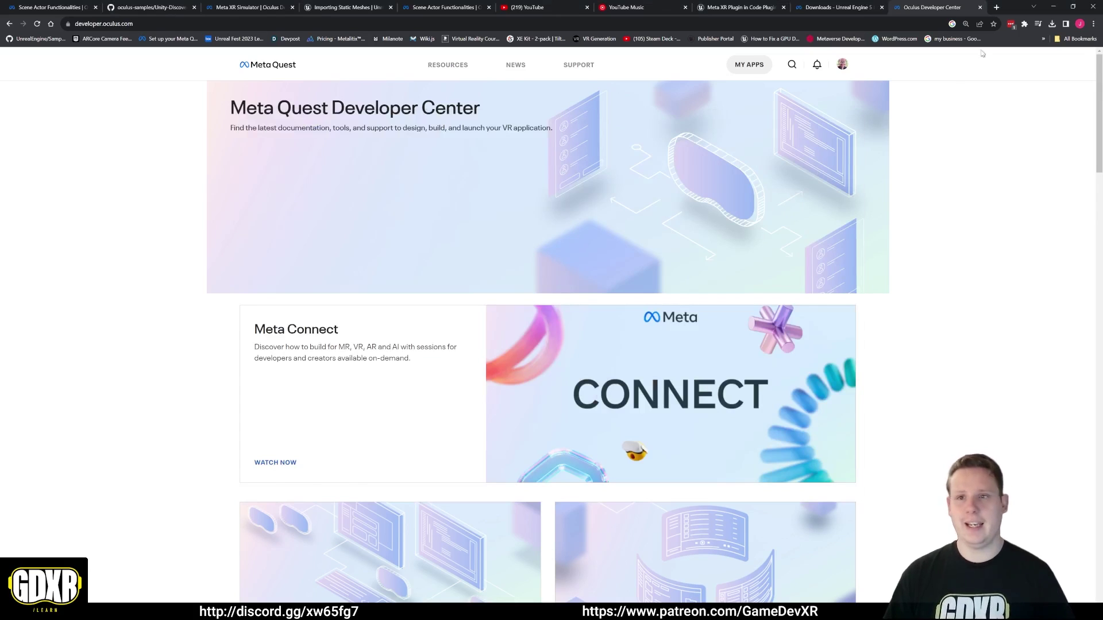
- Minimize the browser, launch Unreal Engine 5.3.2, and choose the Virtual Reality template for a new project
{"action": "left_click", "coordinate": [1053, 7]}
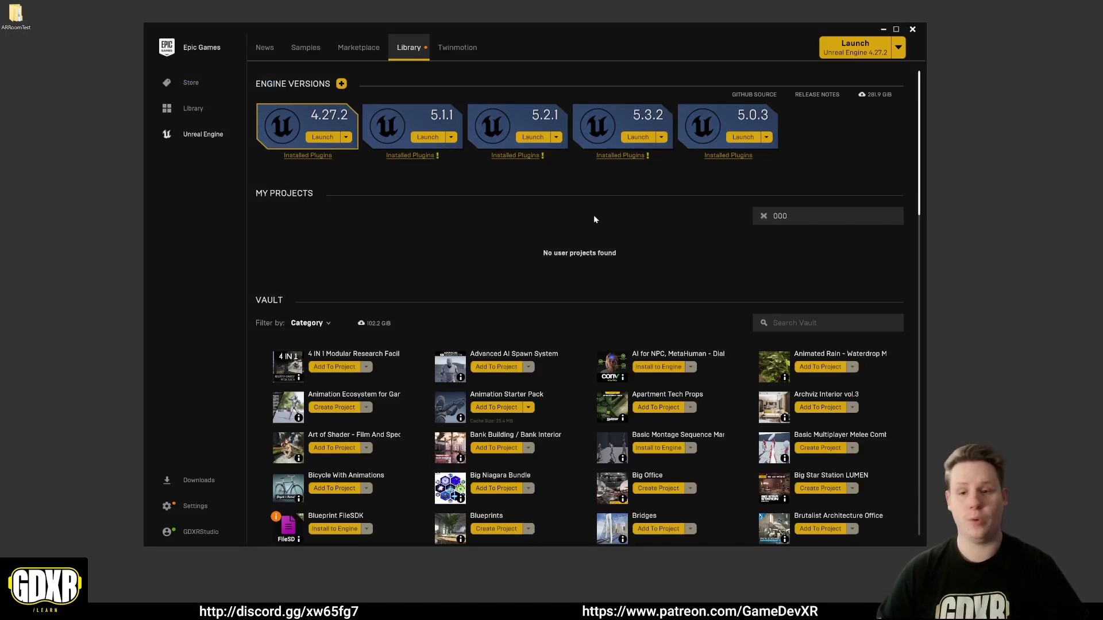
{"action": "left_click", "coordinate": [638, 137]}
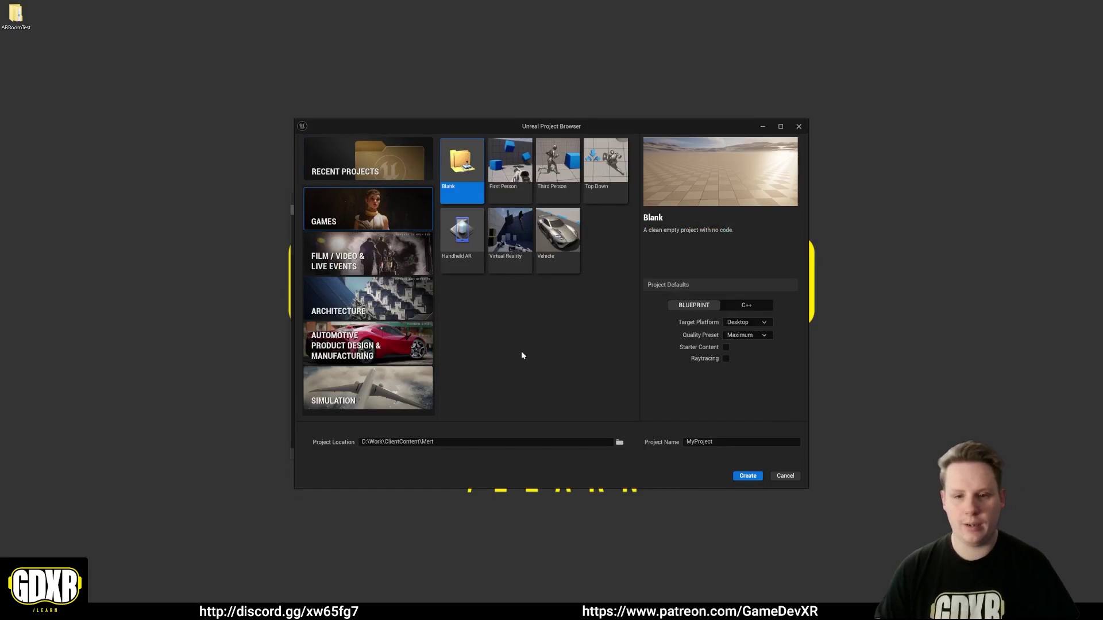
{"action": "left_click", "coordinate": [515, 237]}
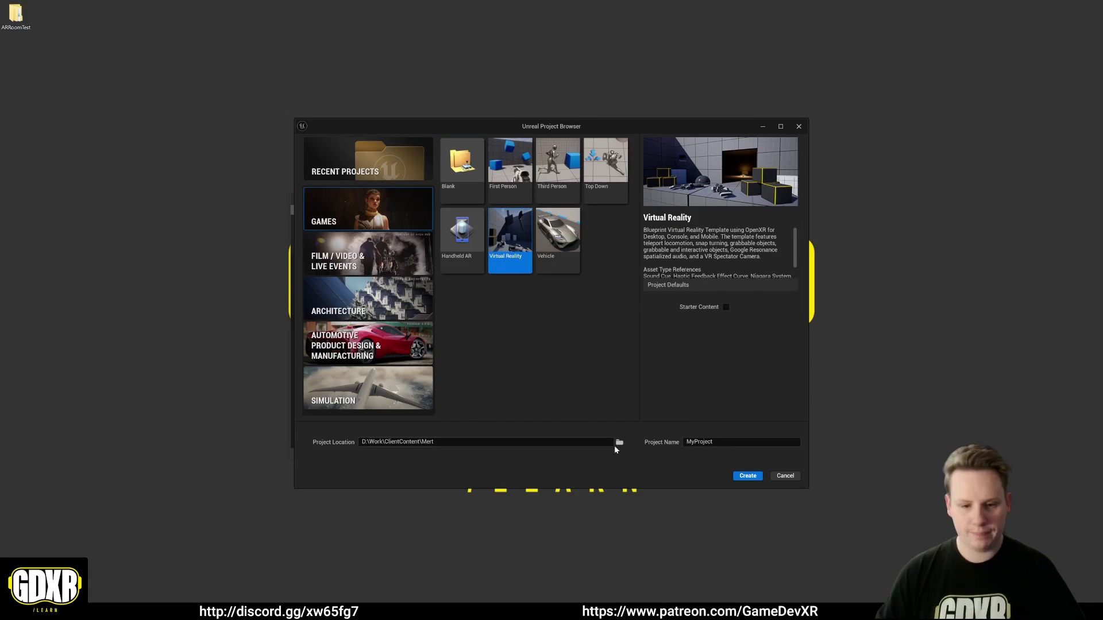
- Set the project location to Videos\OculusPassthrough\Installing The Meta XR Plugin\InstallingMetaXR\InstallingMetaXR
{"action": "left_click", "coordinate": [621, 442]}
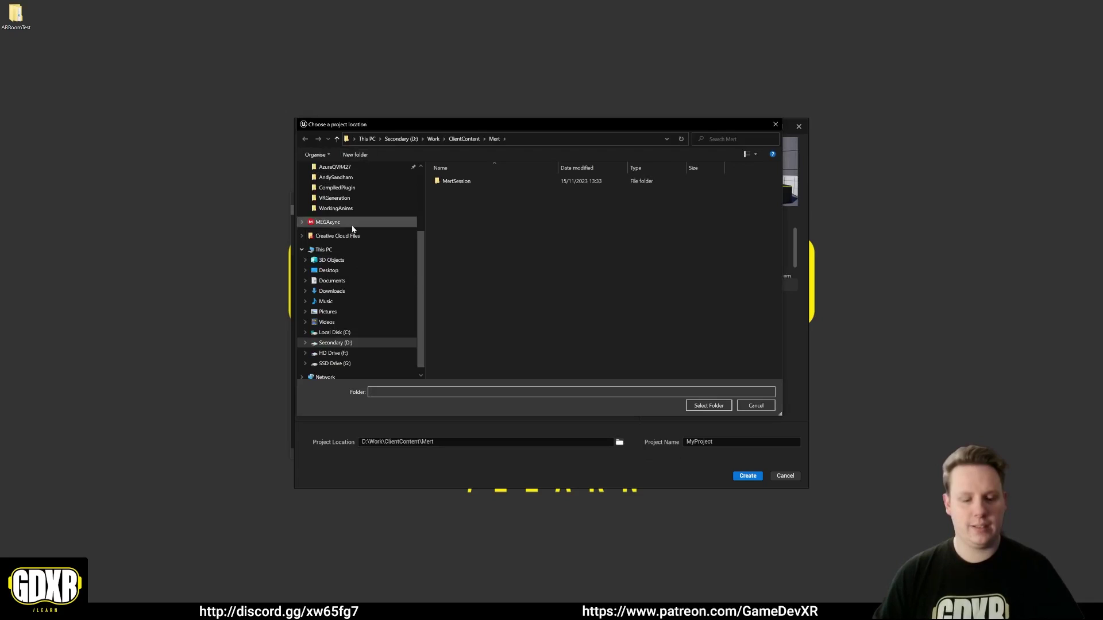
{"action": "left_click", "coordinate": [345, 324]}
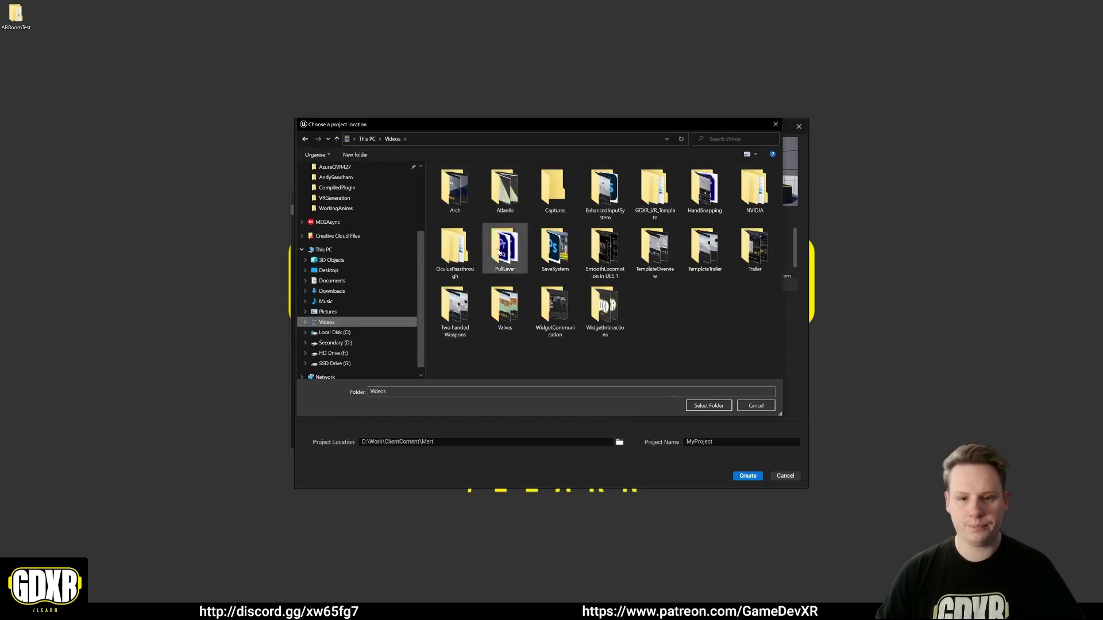
{"action": "double_click", "coordinate": [466, 251]}
{"action": "double_click", "coordinate": [455, 193]}
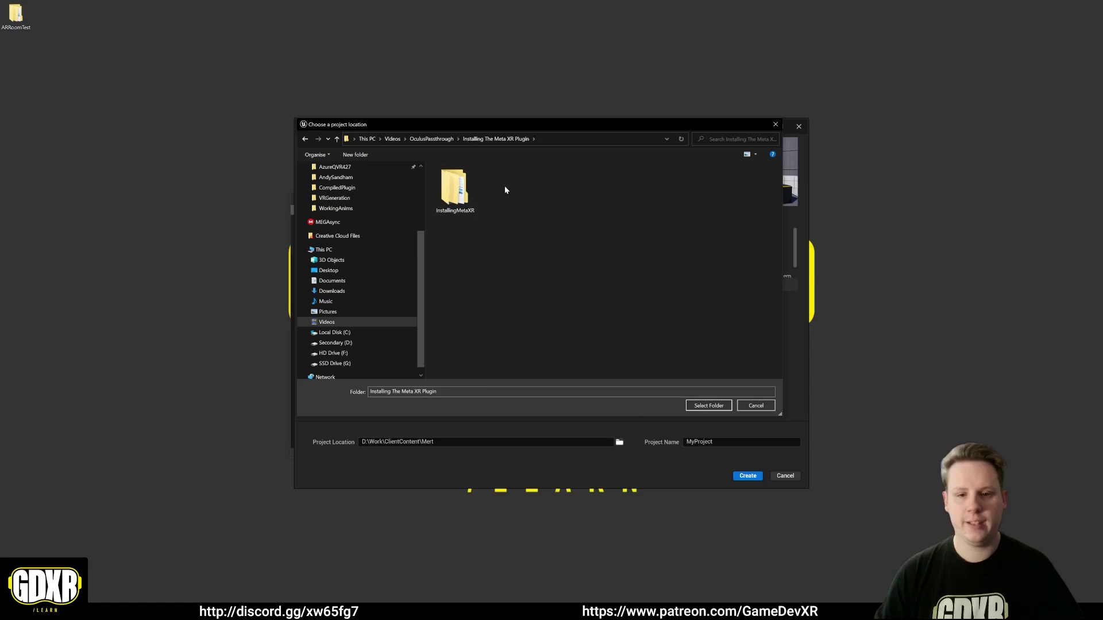
{"action": "double_click", "coordinate": [455, 189]}
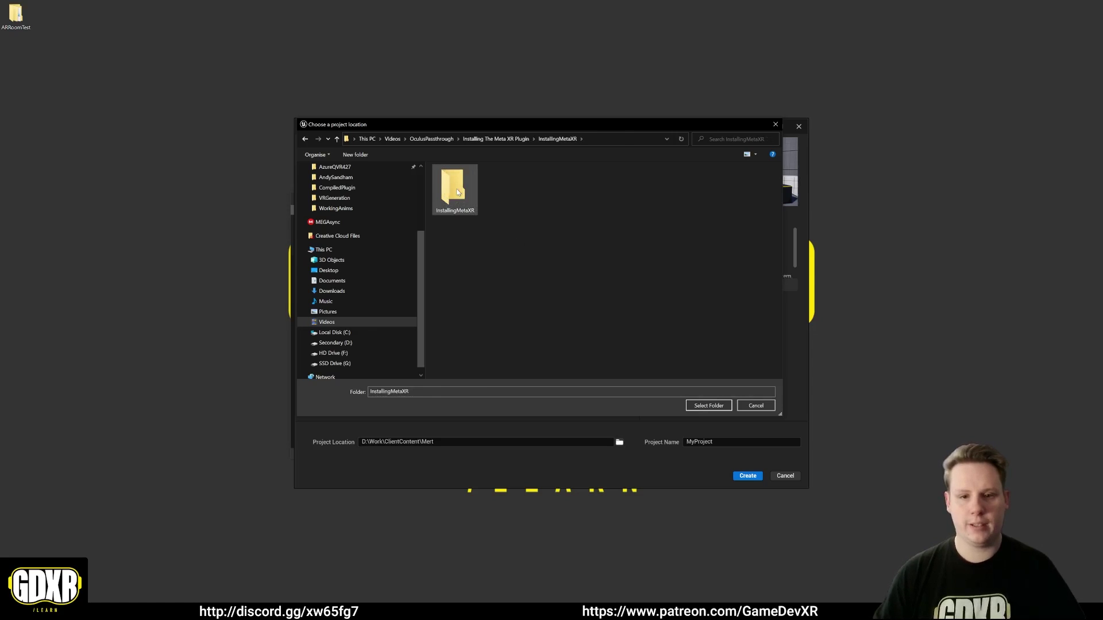
{"action": "double_click", "coordinate": [458, 192]}
{"action": "left_click", "coordinate": [707, 406]}
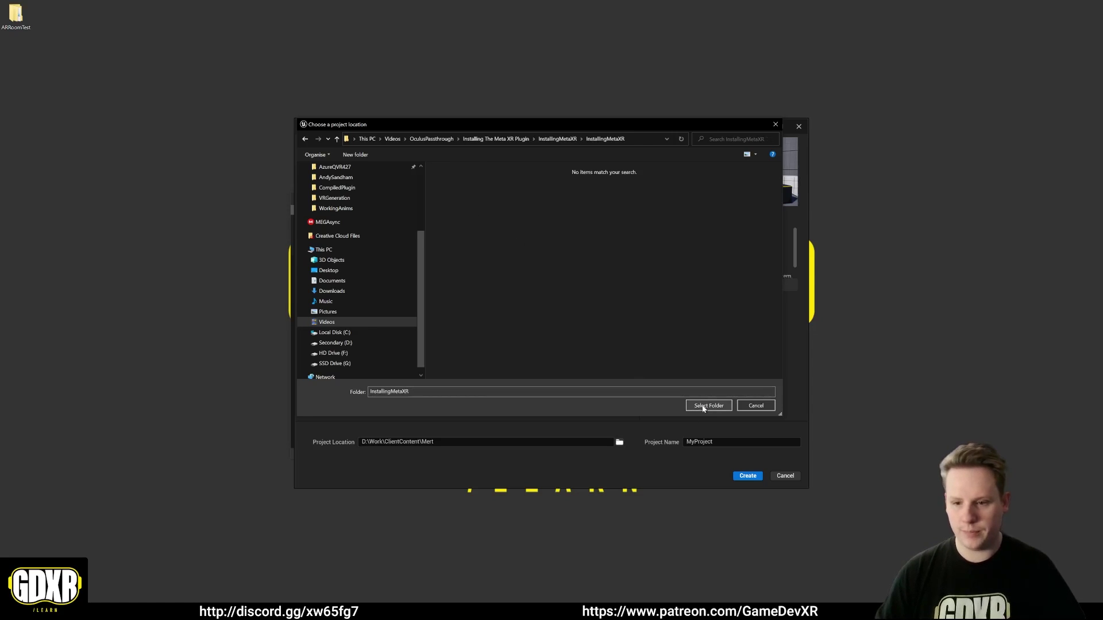
- Name the project InstallingMetaXR and create it
{"action": "double_click", "coordinate": [699, 441]}
{"action": "type", "text": "InstallingMetaXR"}
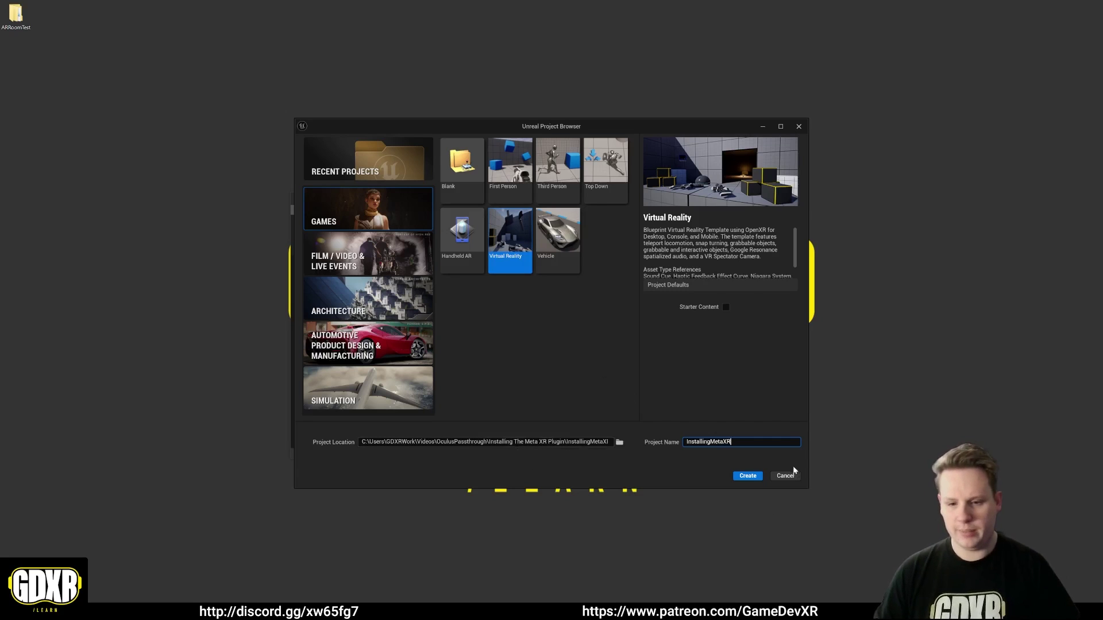
{"action": "left_click", "coordinate": [749, 477]}
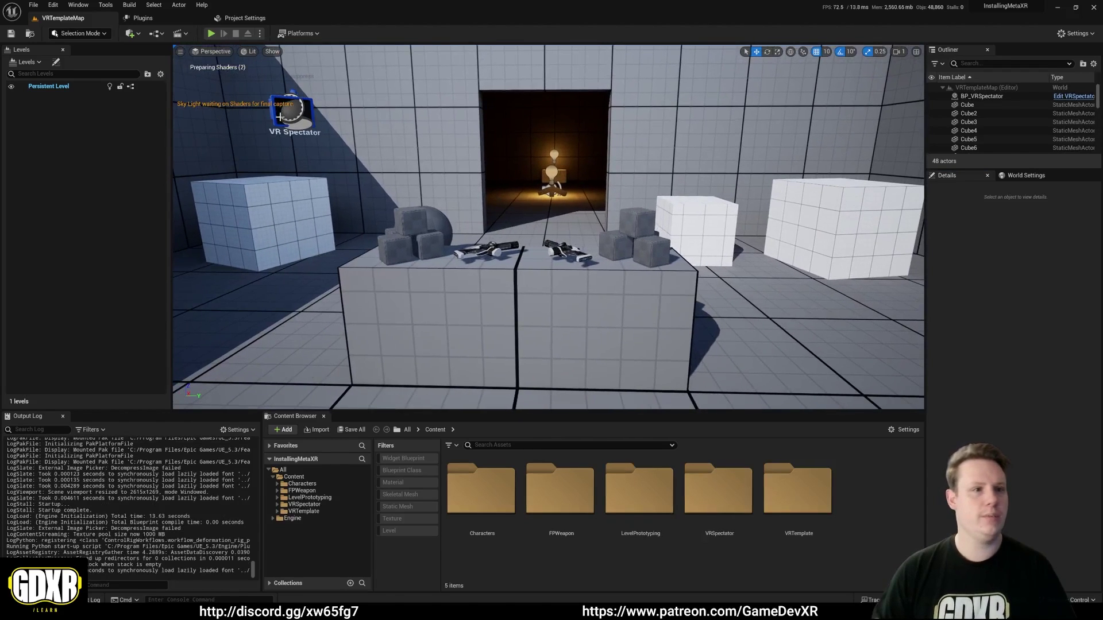
- Enable the Meta XR plugin among the project's installed Virtual Reality plugins
{"action": "left_click", "coordinate": [55, 8]}
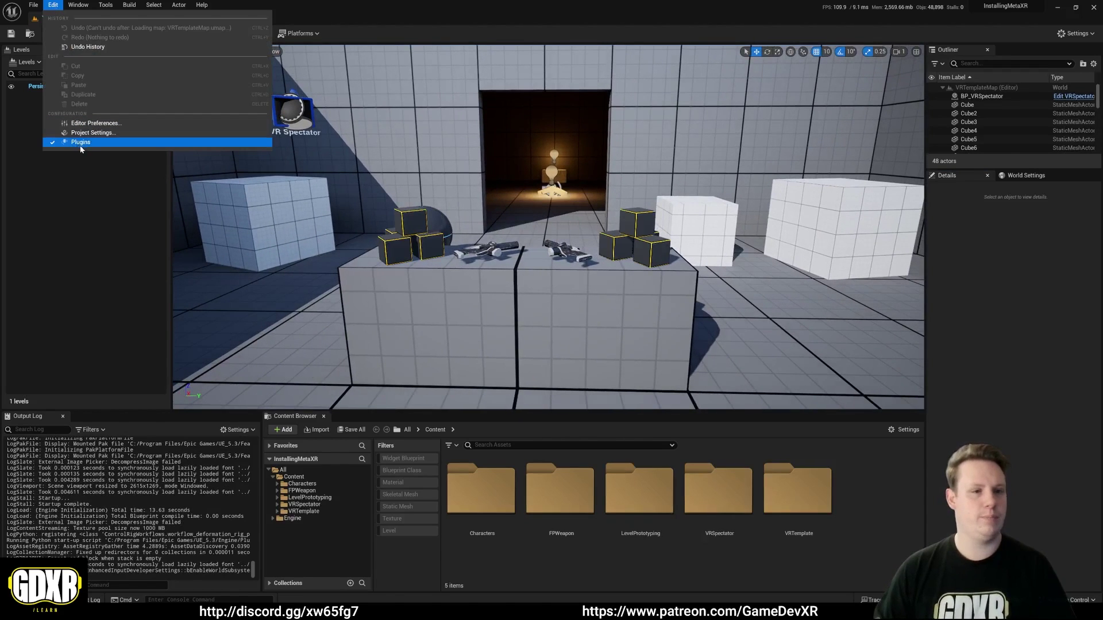
{"action": "left_click", "coordinate": [231, 39]}
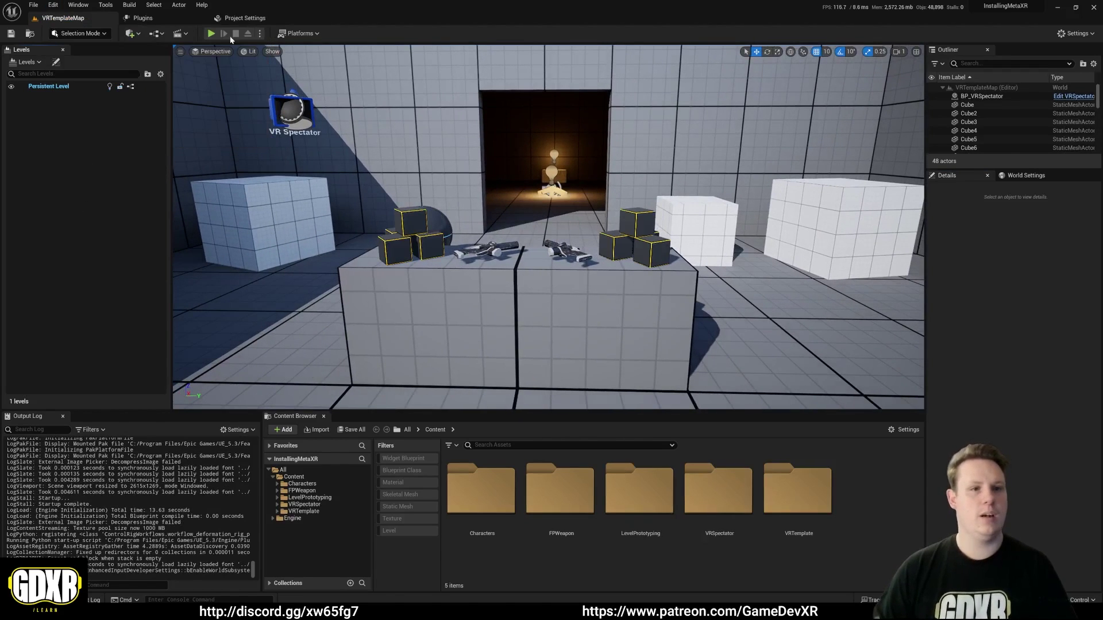
{"action": "left_click", "coordinate": [150, 19]}
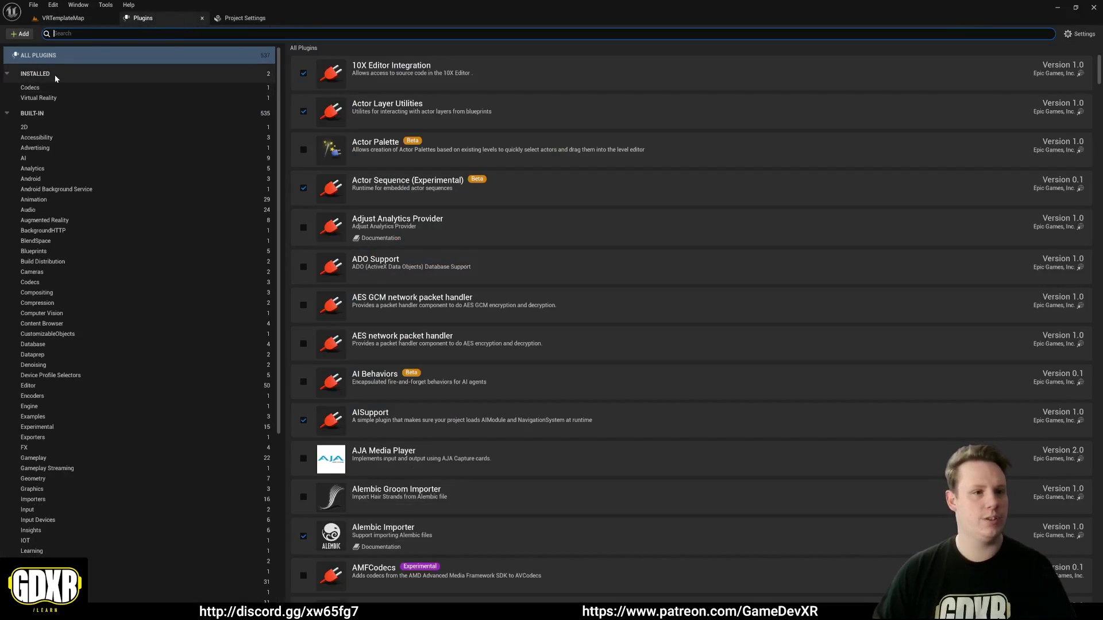
{"action": "left_click", "coordinate": [41, 87]}
{"action": "left_click", "coordinate": [36, 98]}
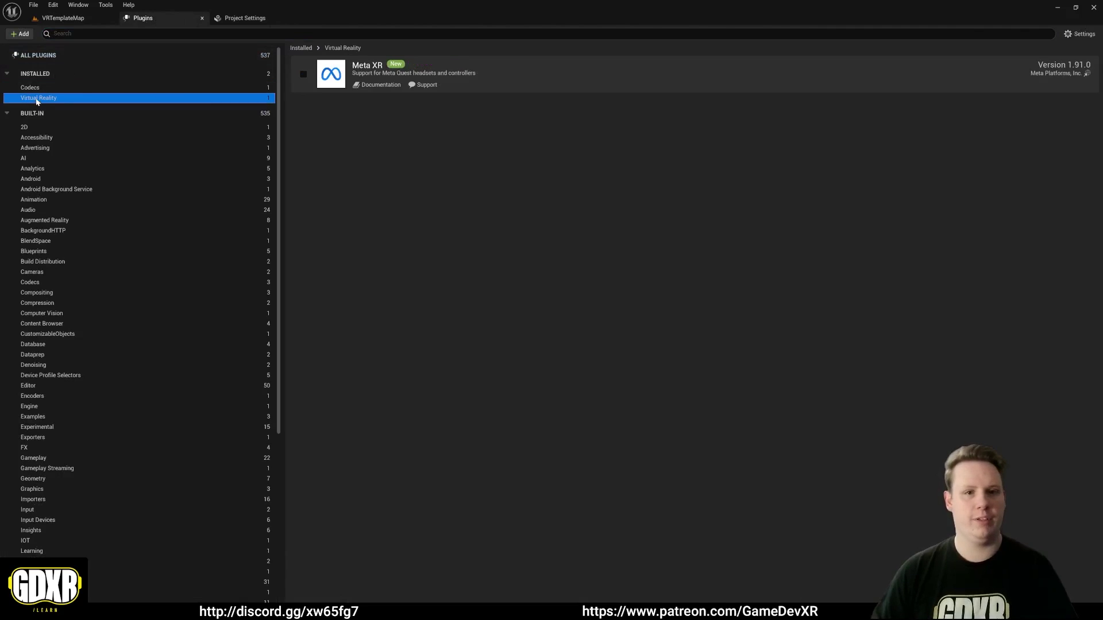
{"action": "left_click", "coordinate": [304, 75]}
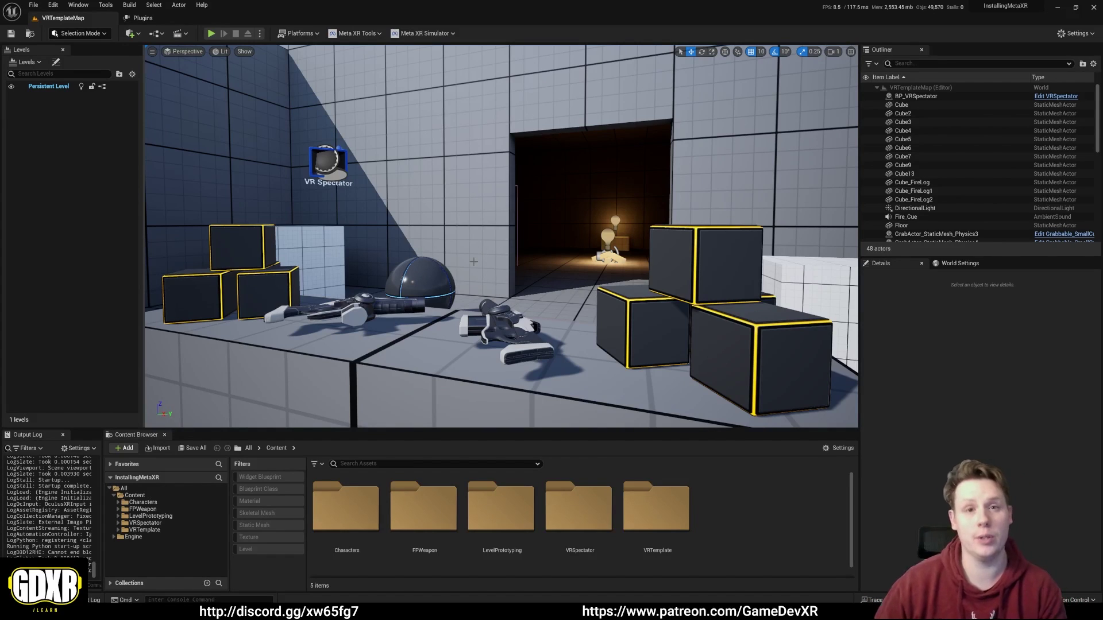
- Check that the Meta XR plugin is enabled and open its settings page in the Project Settings
{"action": "left_click", "coordinate": [128, 19]}
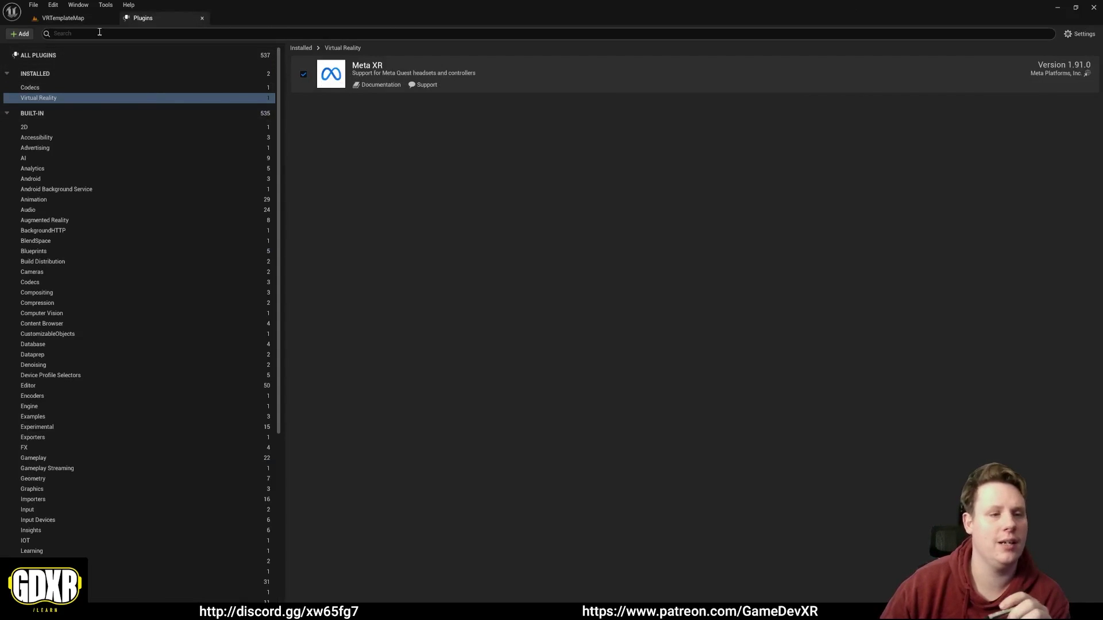
{"action": "left_click", "coordinate": [63, 18]}
{"action": "left_click", "coordinate": [53, 4]}
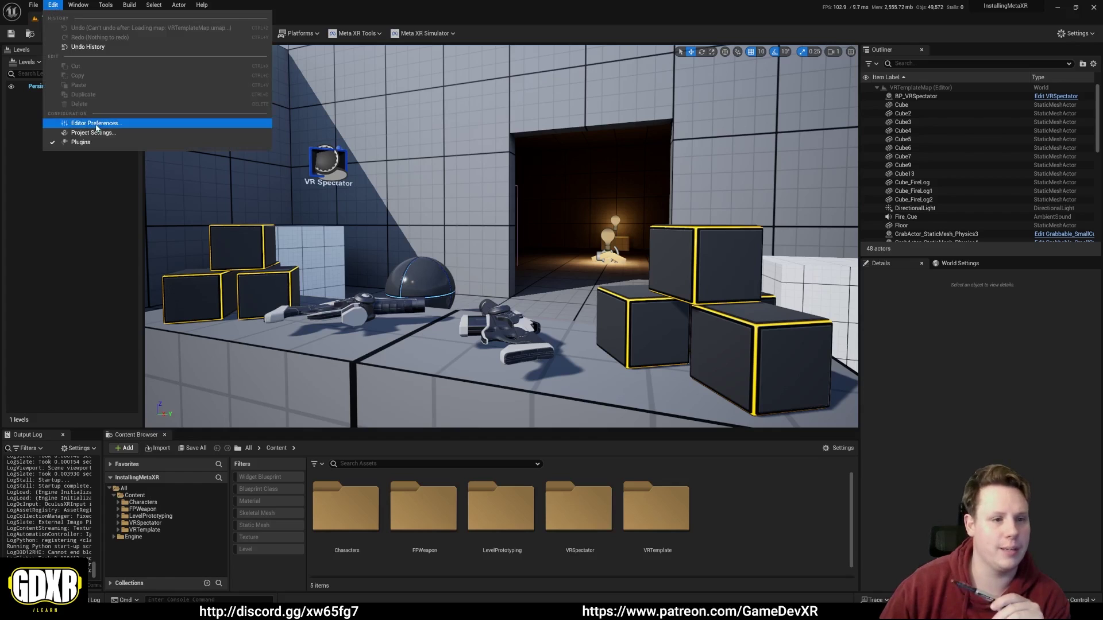
{"action": "left_click", "coordinate": [93, 132]}
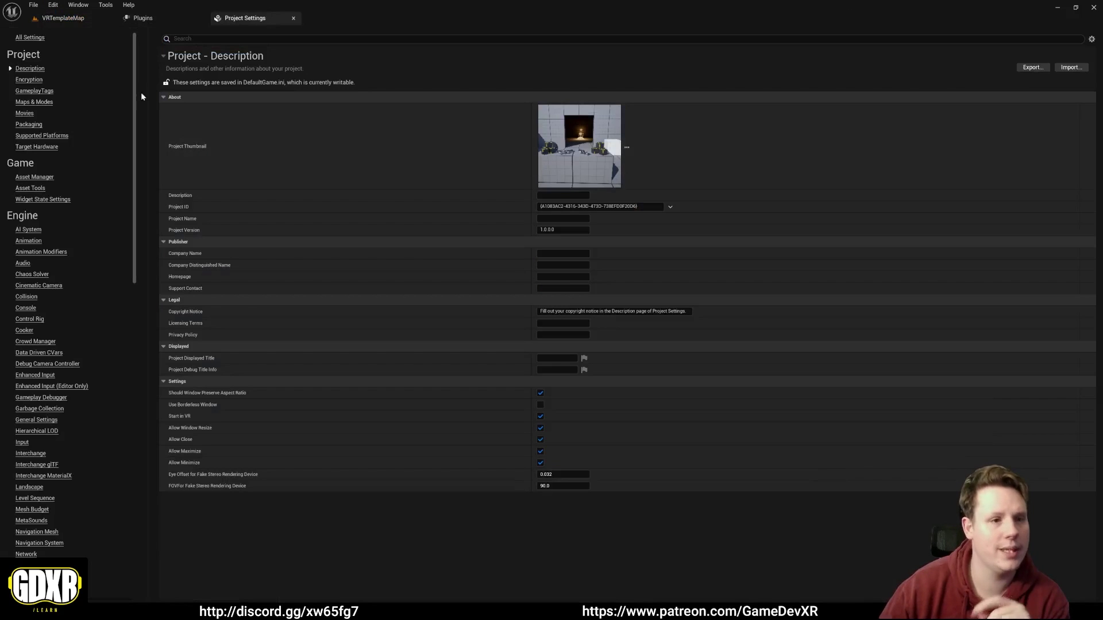
{"action": "left_click_drag", "start_coordinate": [132, 54], "coordinate": [154, 405]}
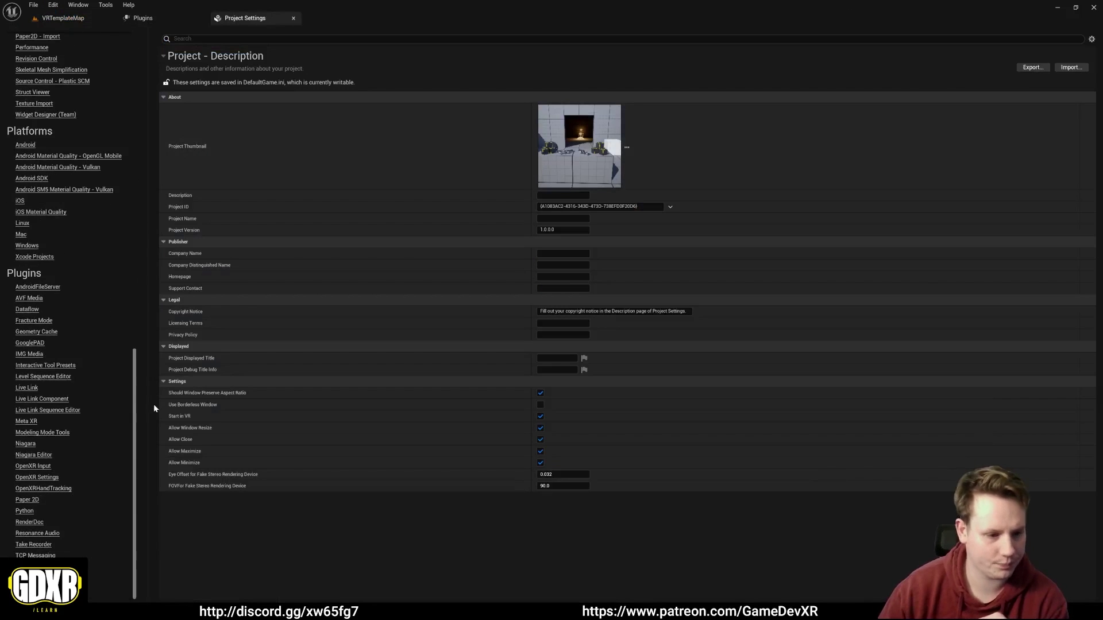
{"action": "left_click", "coordinate": [27, 421]}
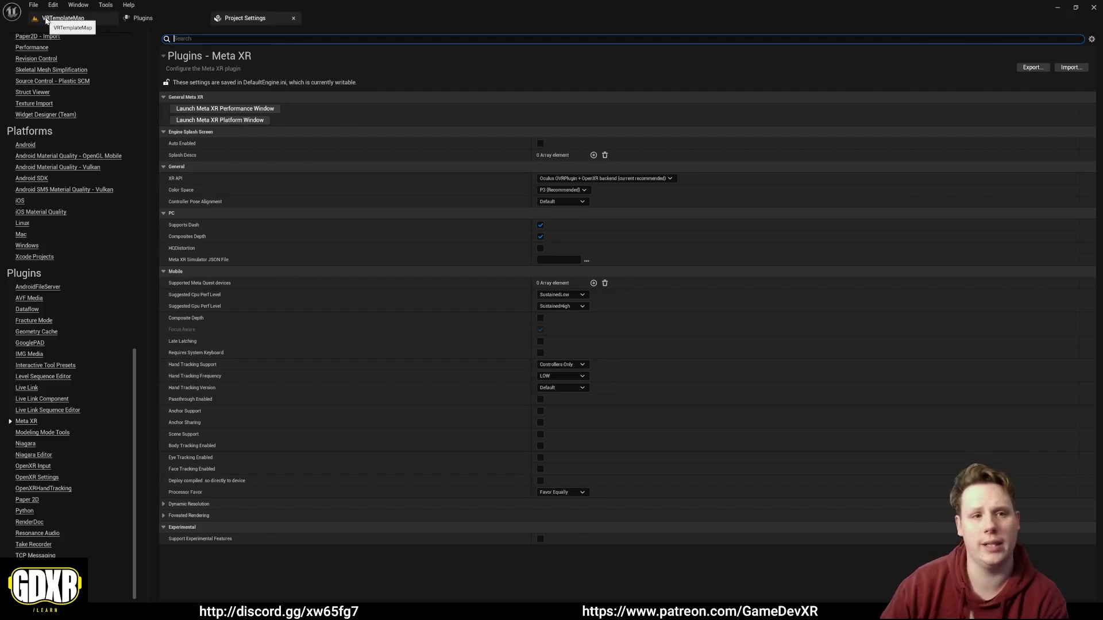
- Review the built-in Virtual Reality plugins and return to the Meta XR project settings
{"action": "left_click", "coordinate": [140, 18]}
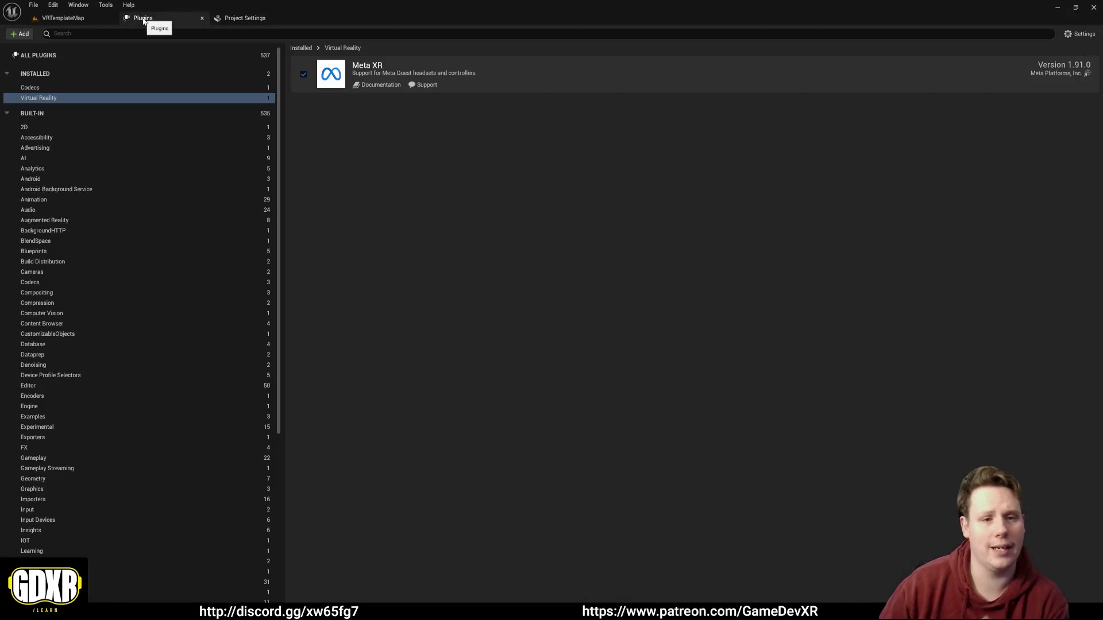
{"action": "scroll", "coordinate": [112, 124], "scroll_direction": "down", "scroll_amount": 10}
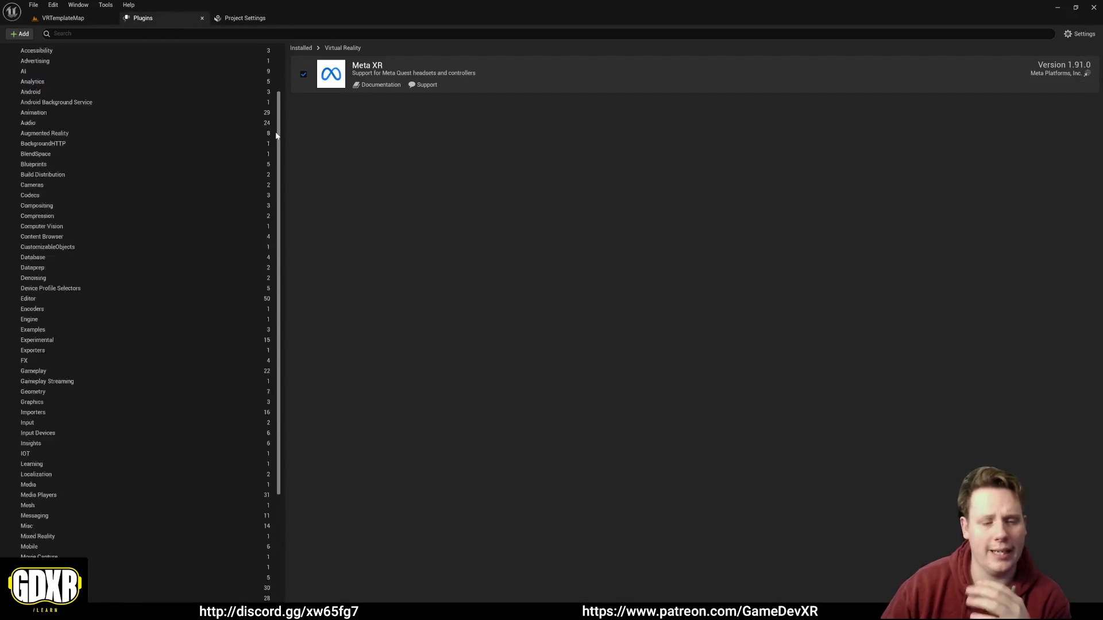
{"action": "left_click", "coordinate": [121, 579]}
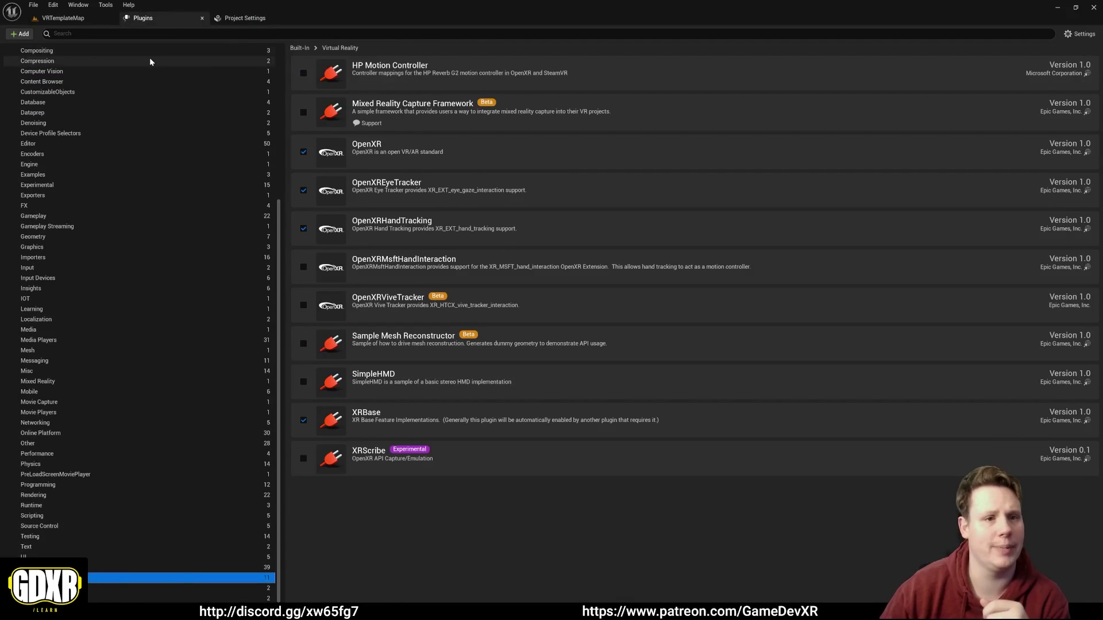
{"action": "left_click", "coordinate": [241, 17]}
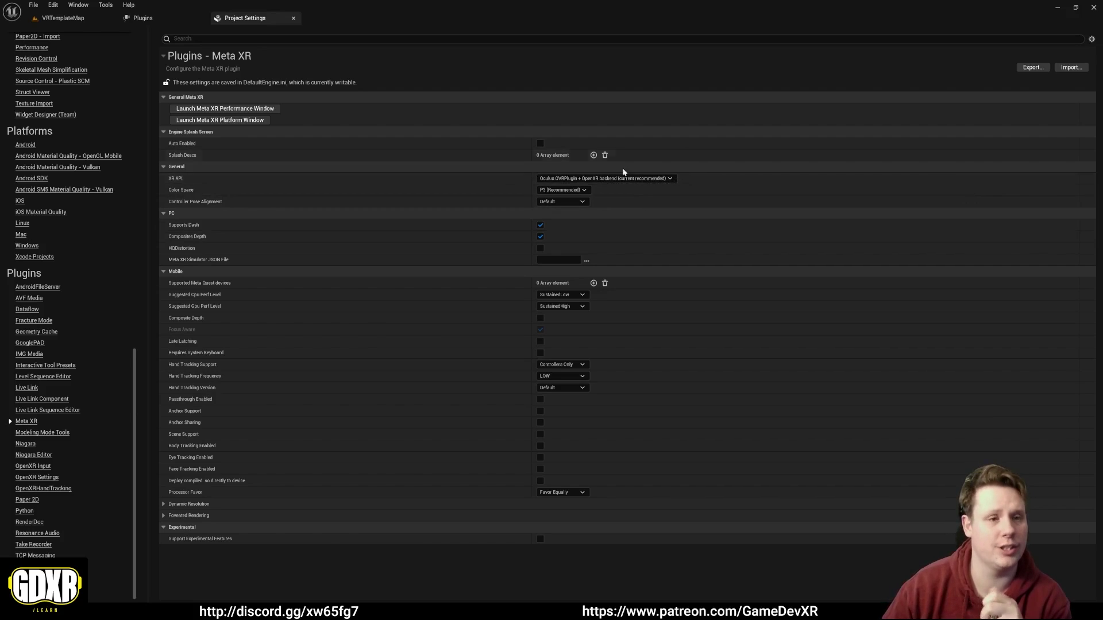
- Return to VRTemplateMap and look through the available play modes, leaving the selection as it is
{"action": "left_click", "coordinate": [81, 19]}
{"action": "left_click", "coordinate": [260, 33]}
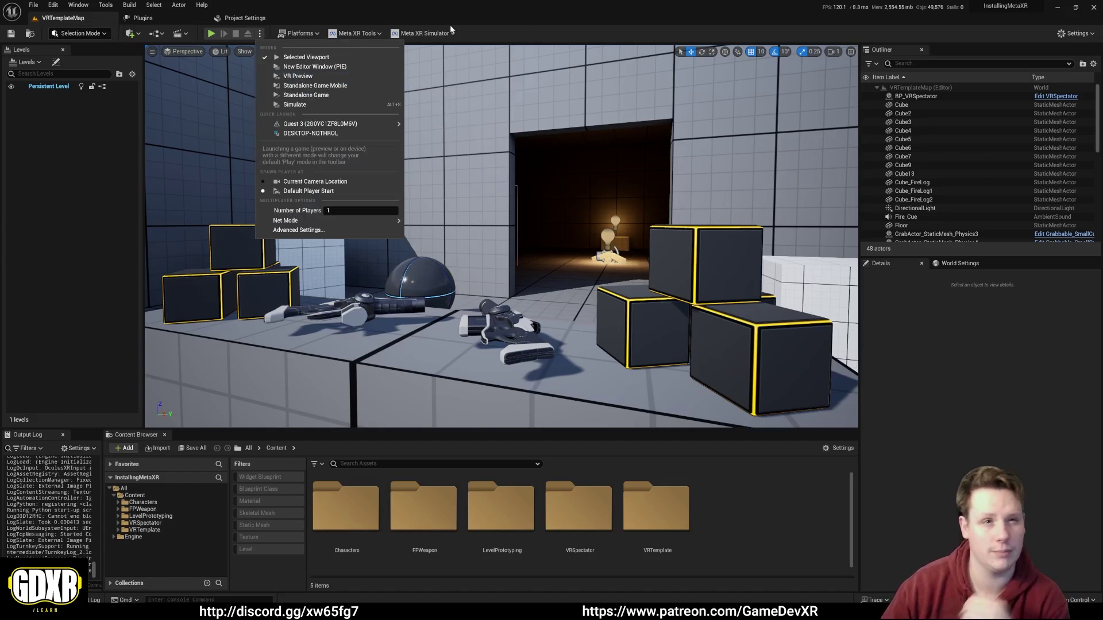
{"action": "left_click", "coordinate": [492, 39]}
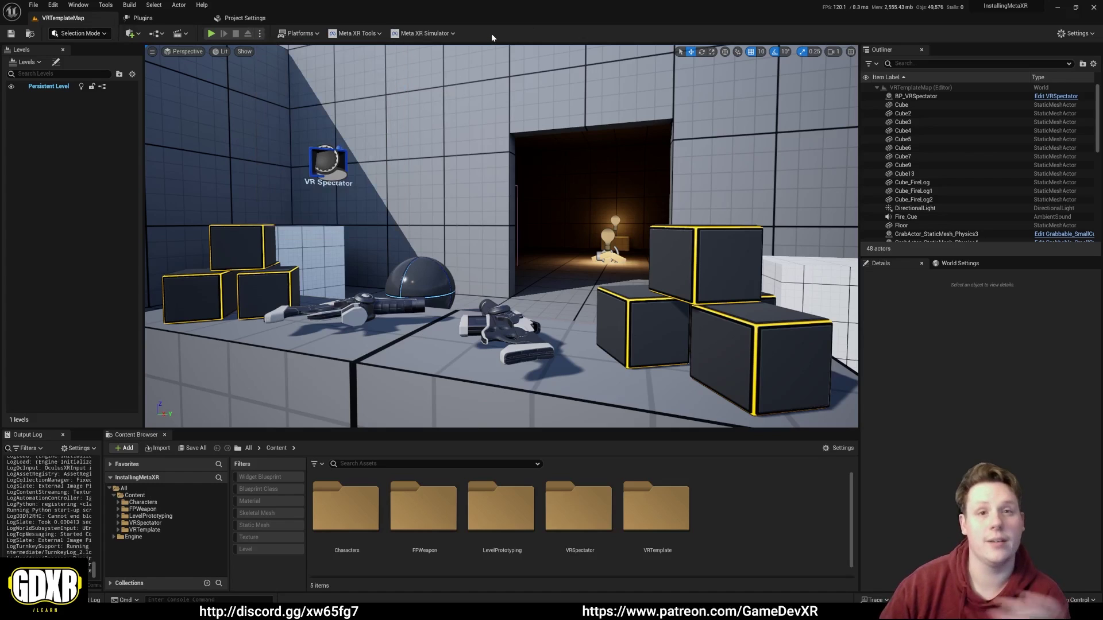